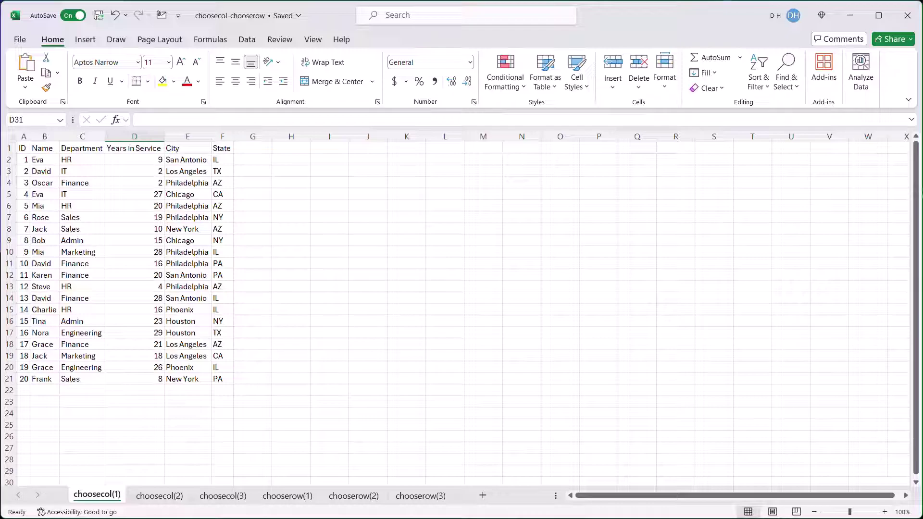
- Enter =CHOOSECOLS(A1:F21,2,3) in H2 to spill the Name and Department columns
left_click(349, 185)
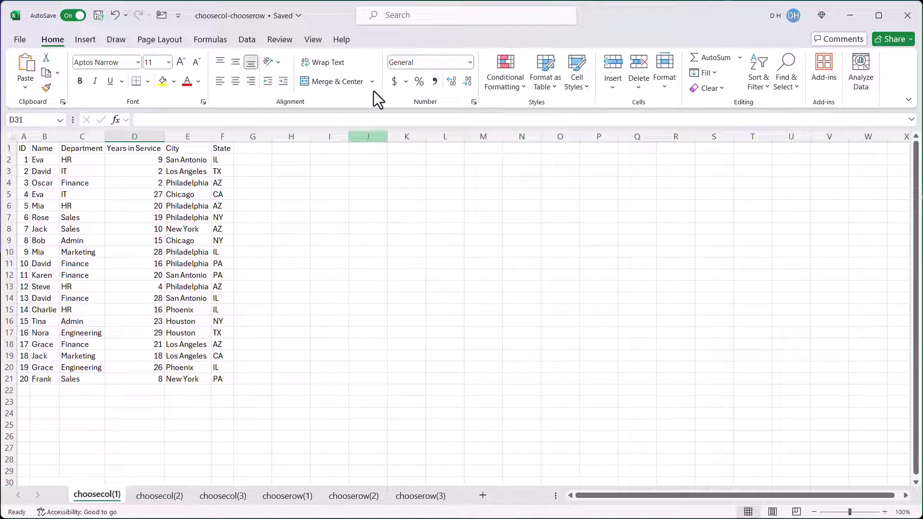
left_click(303, 161)
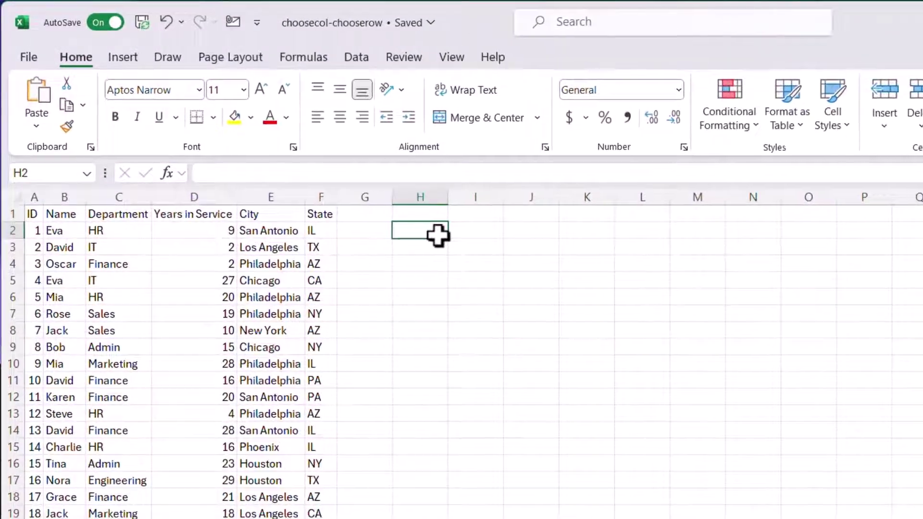
type("=")
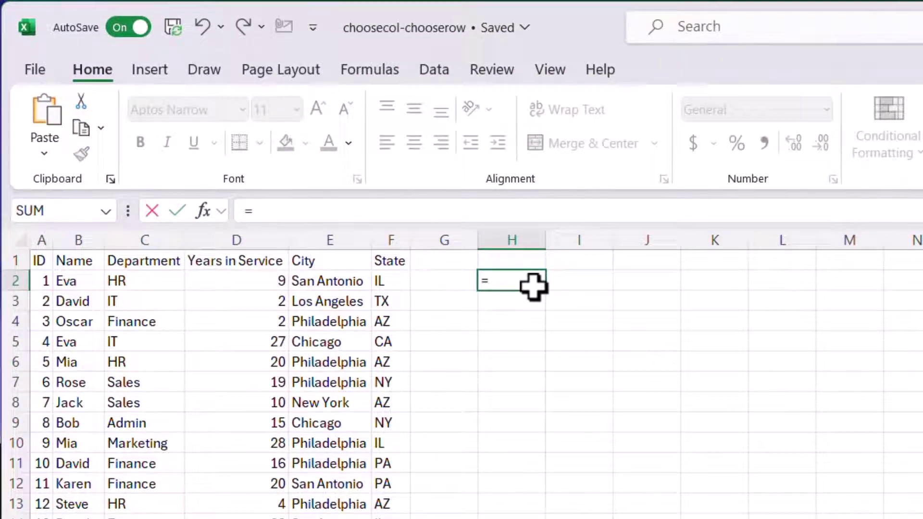
type("c")
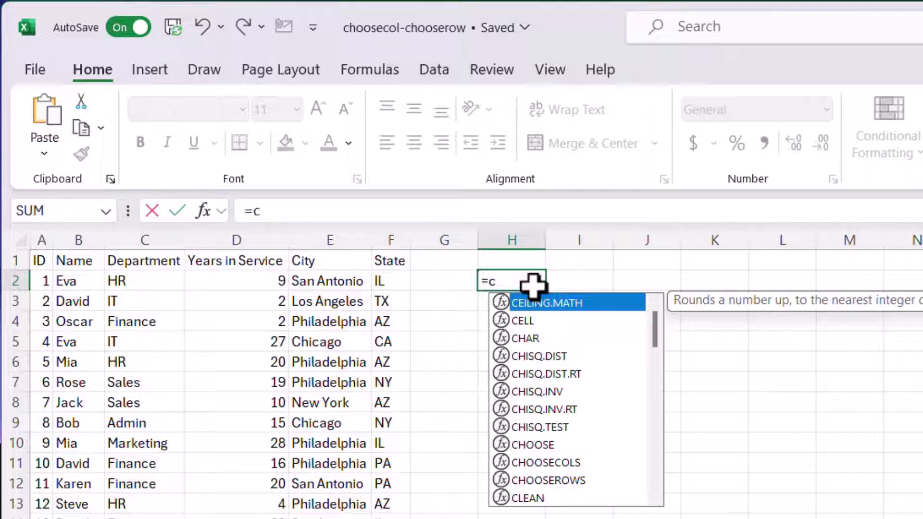
type("hoos")
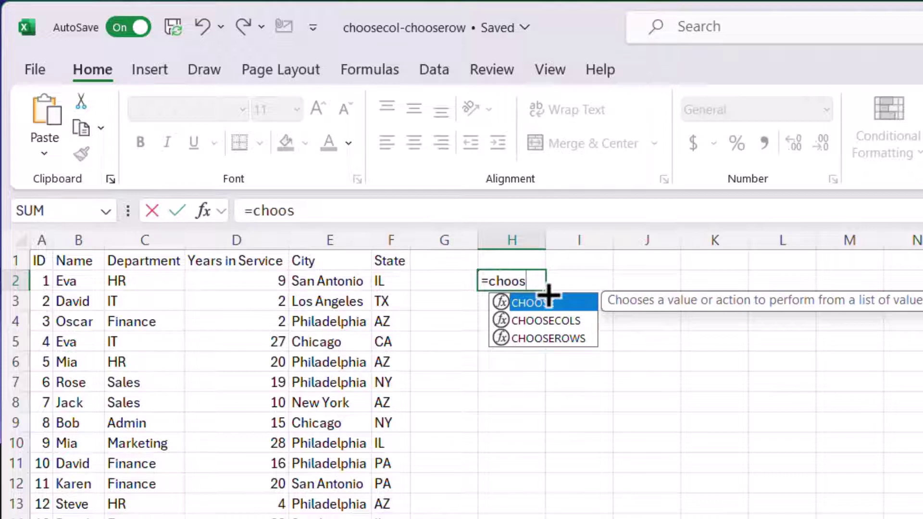
double_click(540, 319)
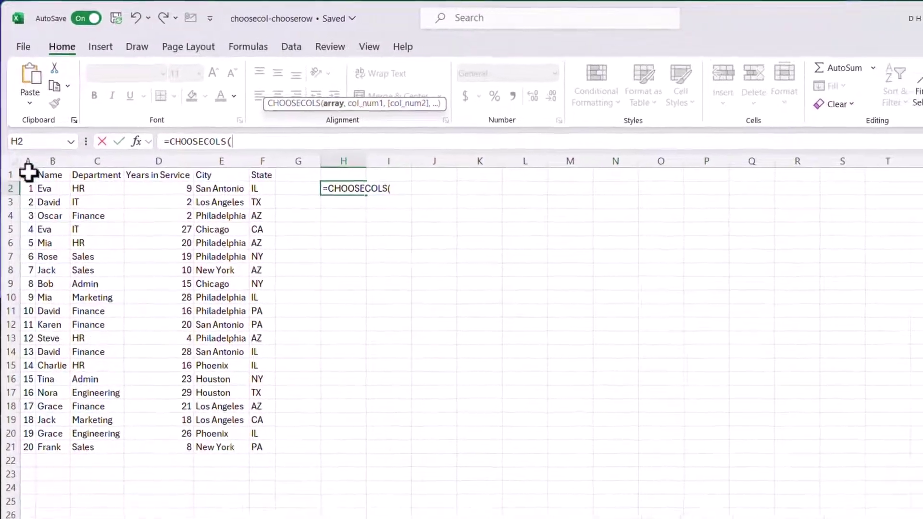
left_click_drag(28, 174, 256, 434)
left_click_drag(218, 368, 217, 372)
type(",")
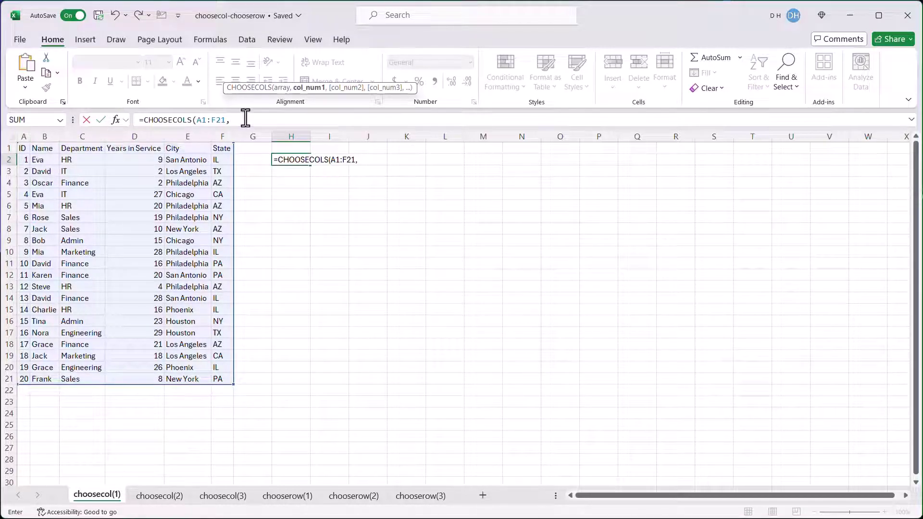
type("2,")
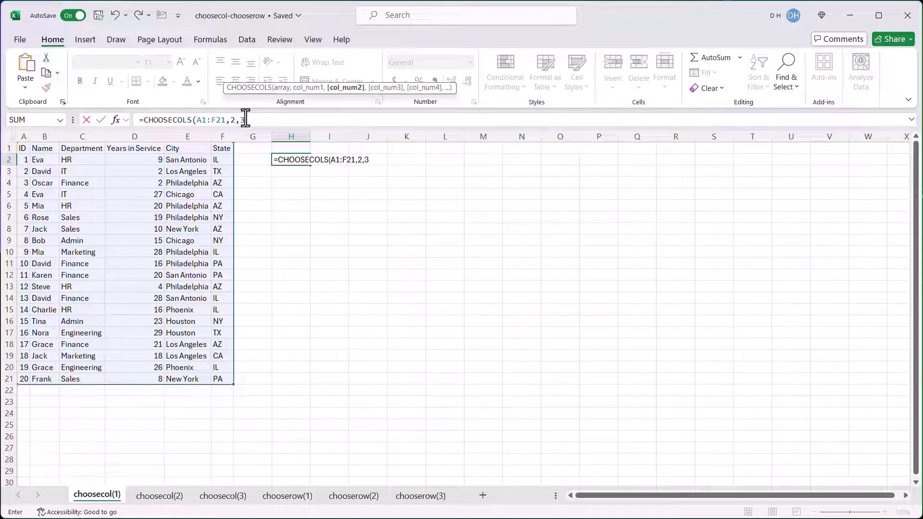
type("3)")
key("Return")
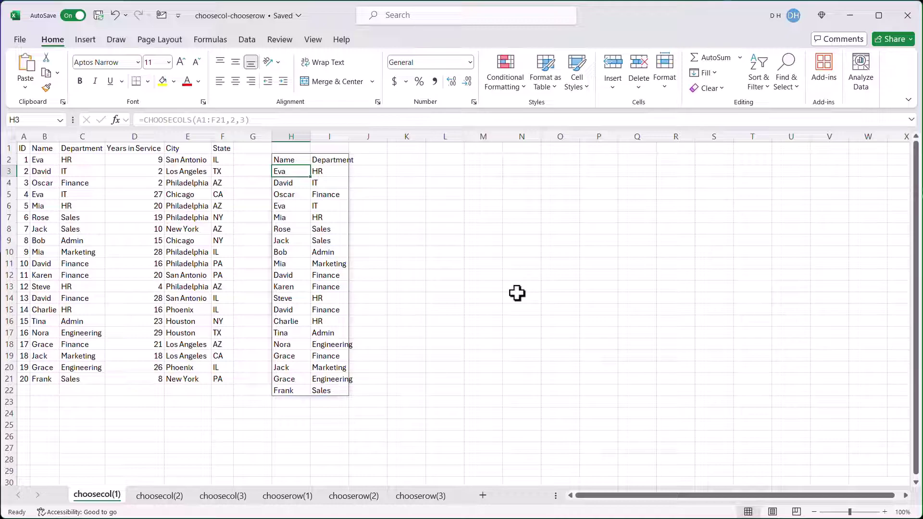
- On the choosecol(2) sheet, insert blank rows above the table's header row
left_click(159, 495)
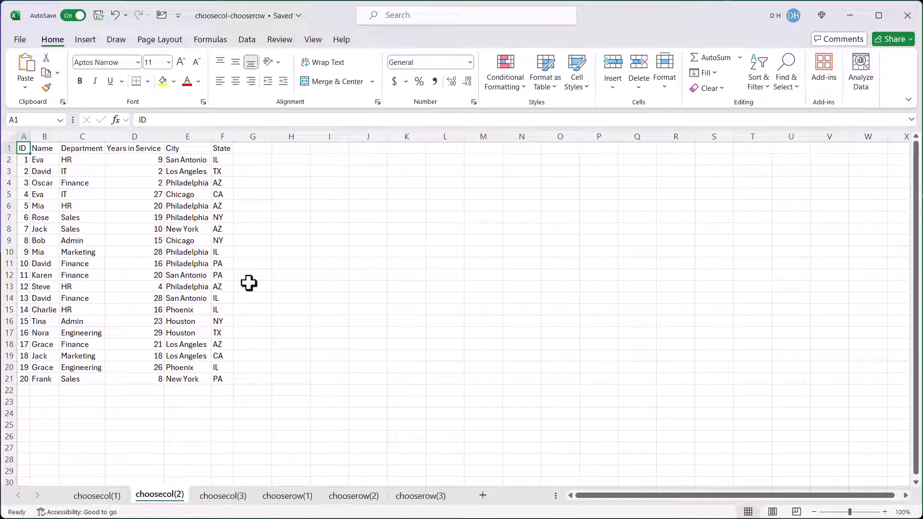
left_click(4, 150)
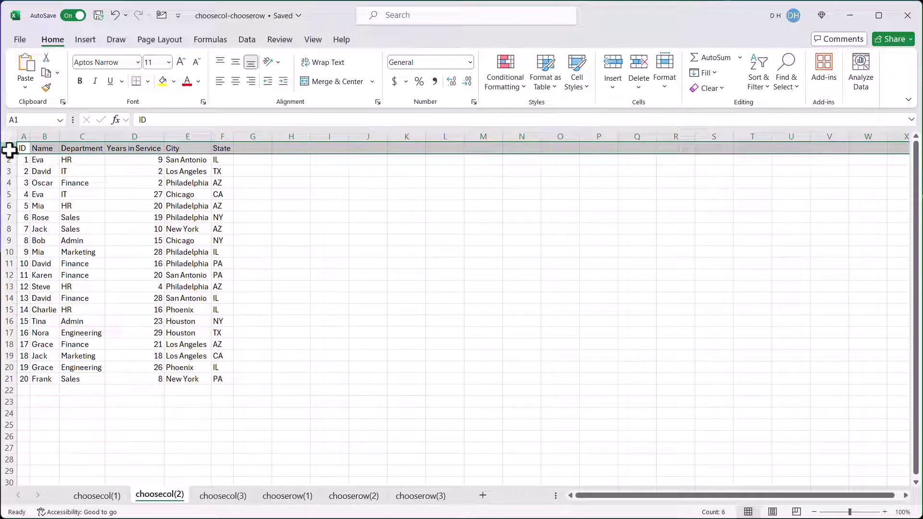
key("ctrl+shift+plus")
key("ctrl+shift+plus")
key("ctrl+shift+plus")
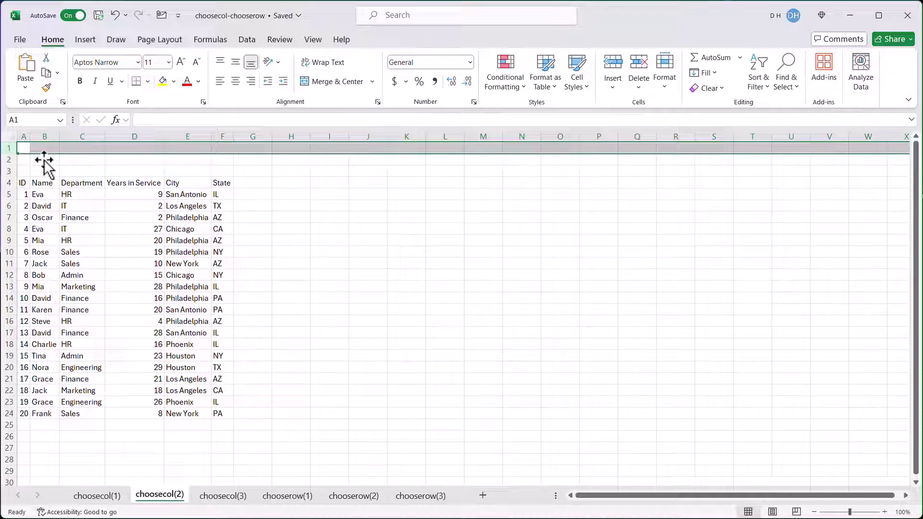
- Number the table's columns 1 through 6 across A1:F1 using a 1, 2 fill series
key("Up")
type("1")
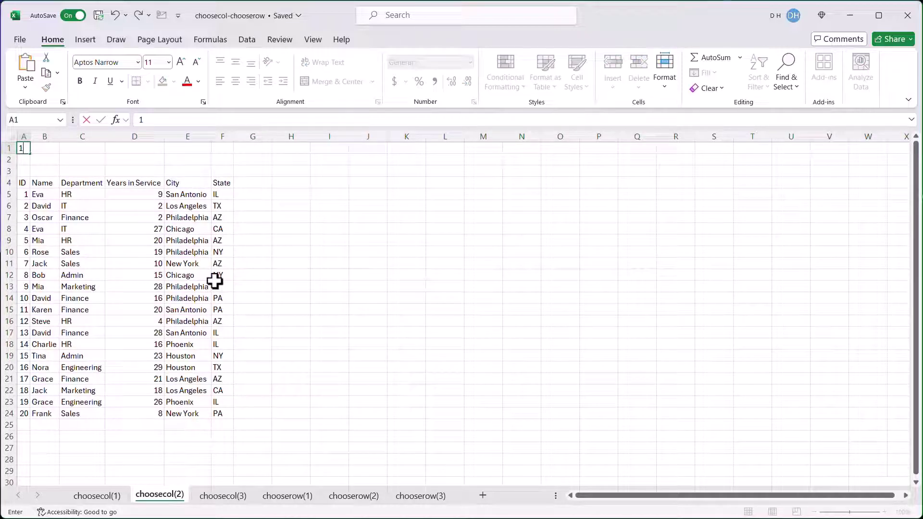
key("Tab")
type("2")
key("Tab")
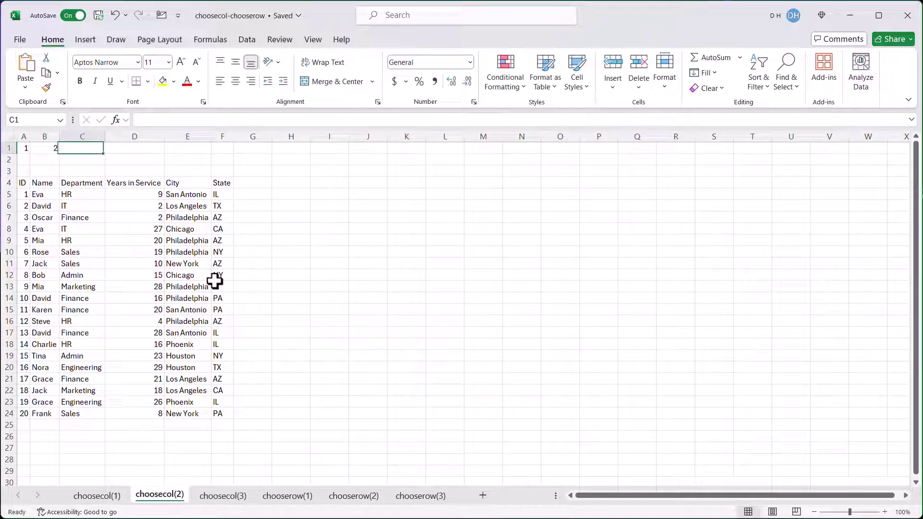
left_click(24, 148)
left_click_drag(35, 148, 230, 151)
left_click(291, 218)
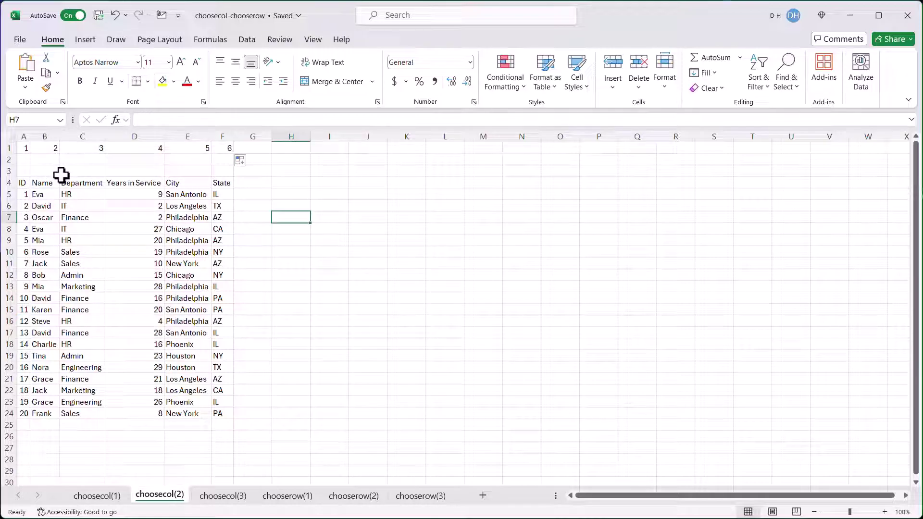
key("ctrl+Up")
key("Right")
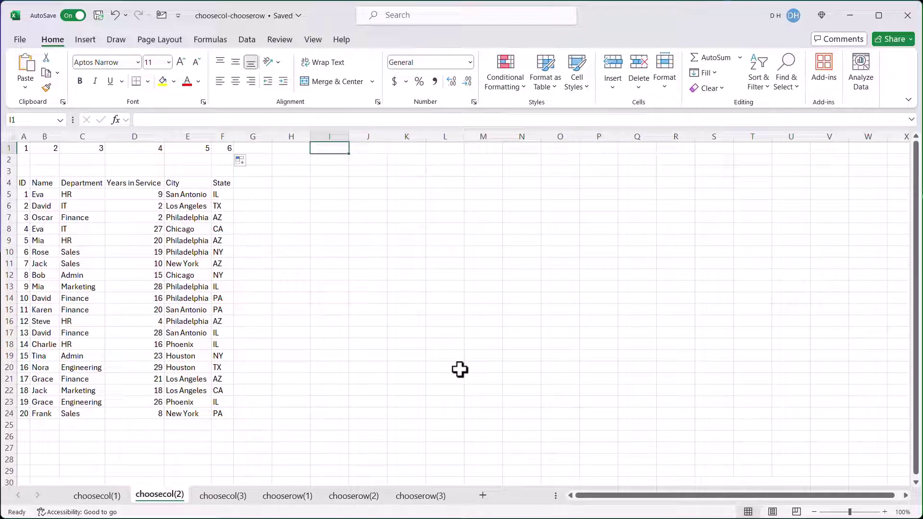
- Enter =CHOOSECOLS(A4:F24,2,1,4,3,5,6) in I1 to spill the table with columns reordered
type("=")
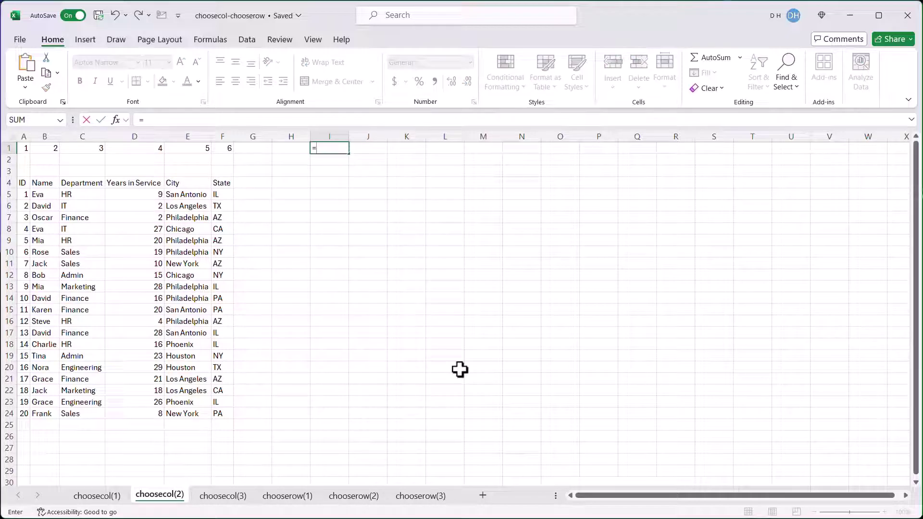
type("choosec")
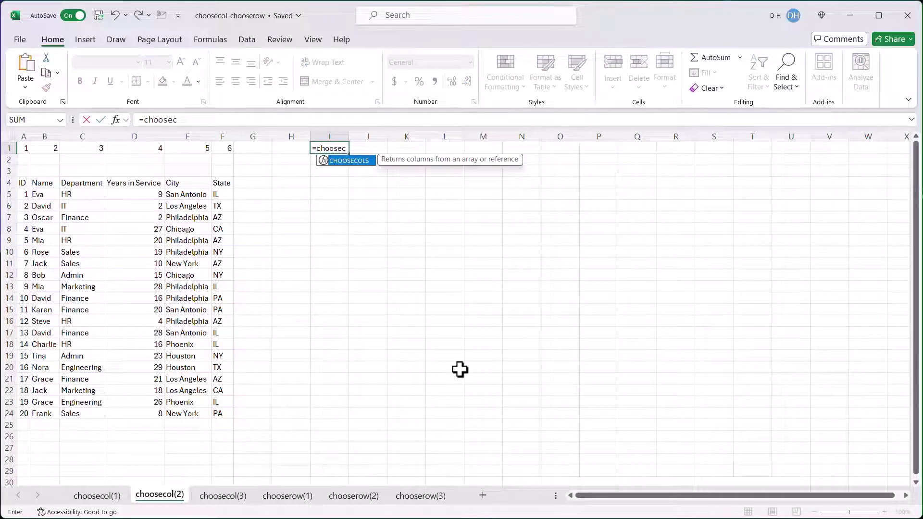
key("Tab")
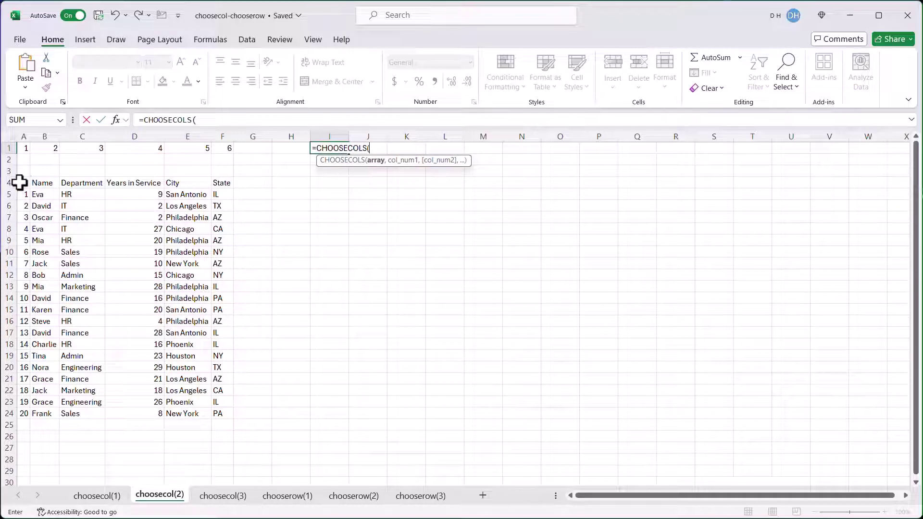
left_click_drag(19, 183, 216, 416)
type(",")
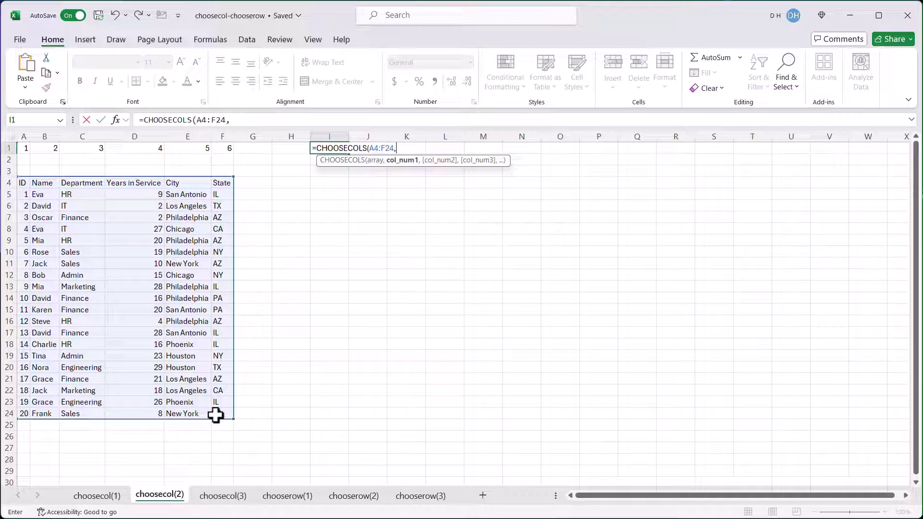
type("2,")
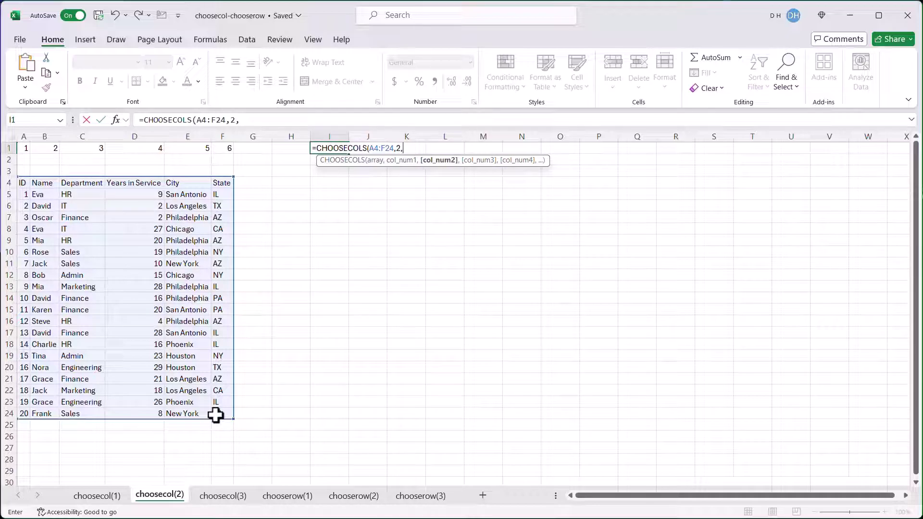
type("1")
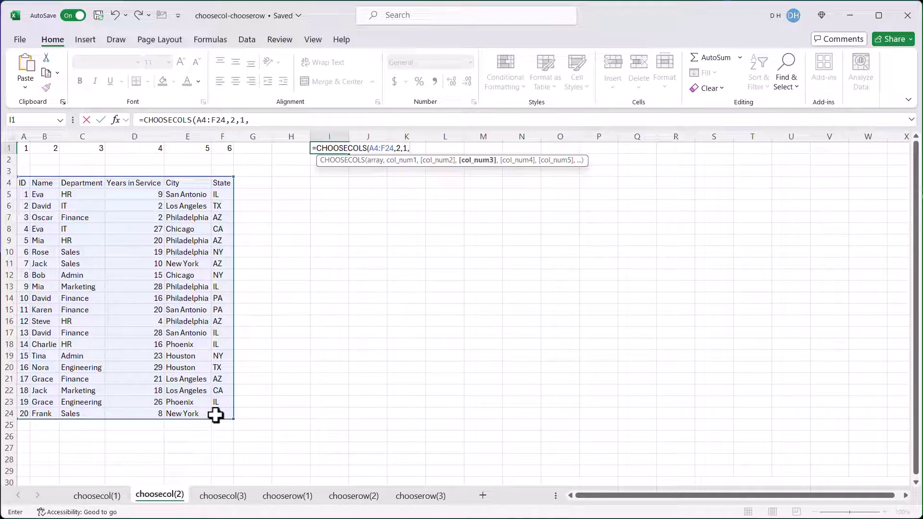
type(",4,3,")
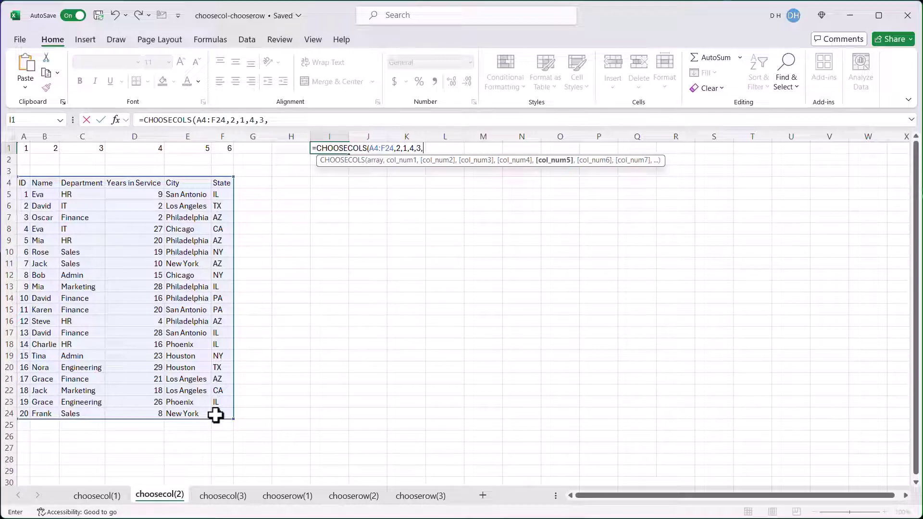
type("5,6)")
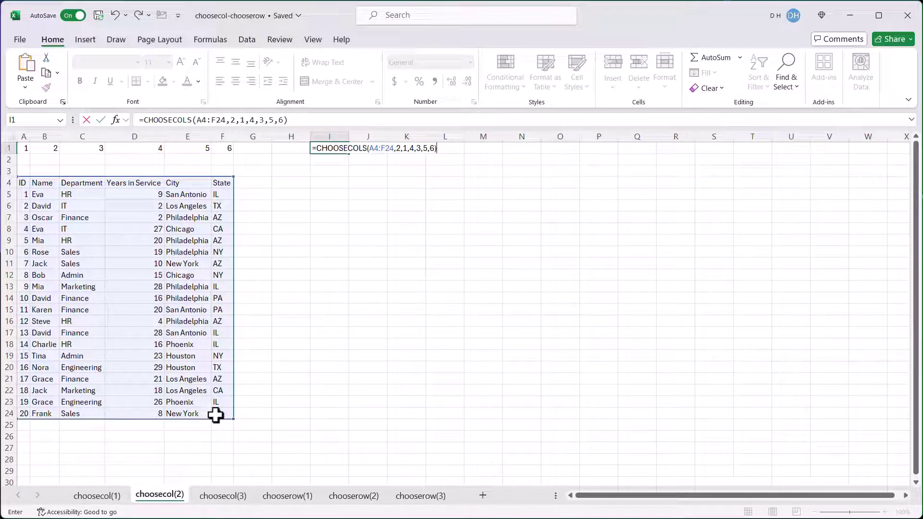
key("Return")
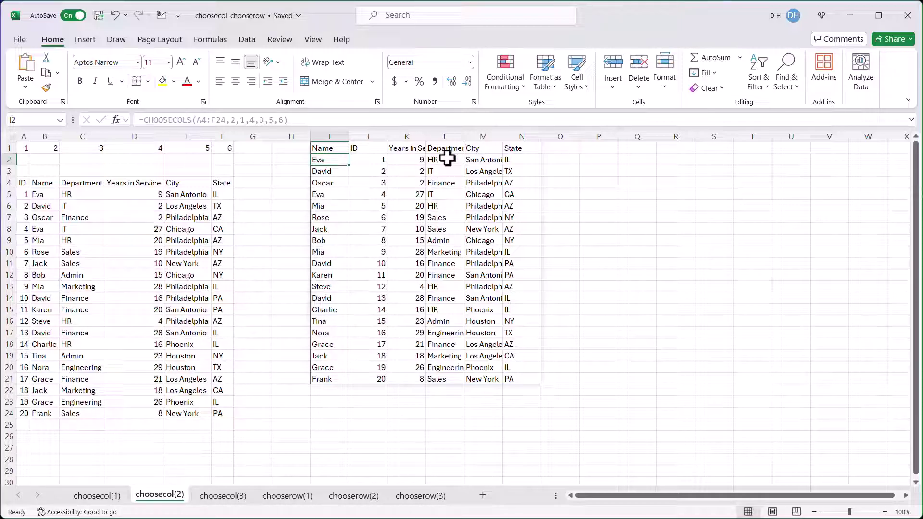
- Change I1 to =CHOOSECOLS(A4:F24,2,1,4,5,6,3) so Department is last, then go to choosecol(3)
left_click(336, 150)
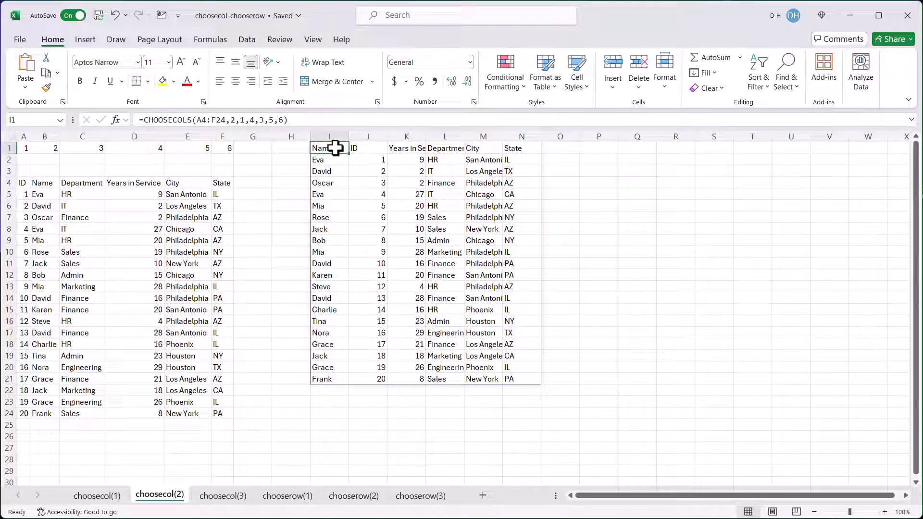
left_click(266, 120)
key("BackSpace")
key("BackSpace")
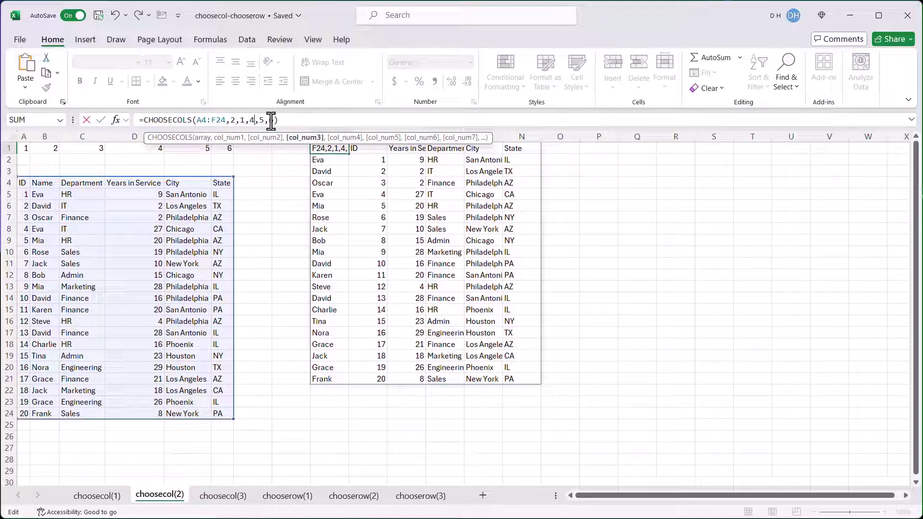
left_click(272, 120)
type(",")
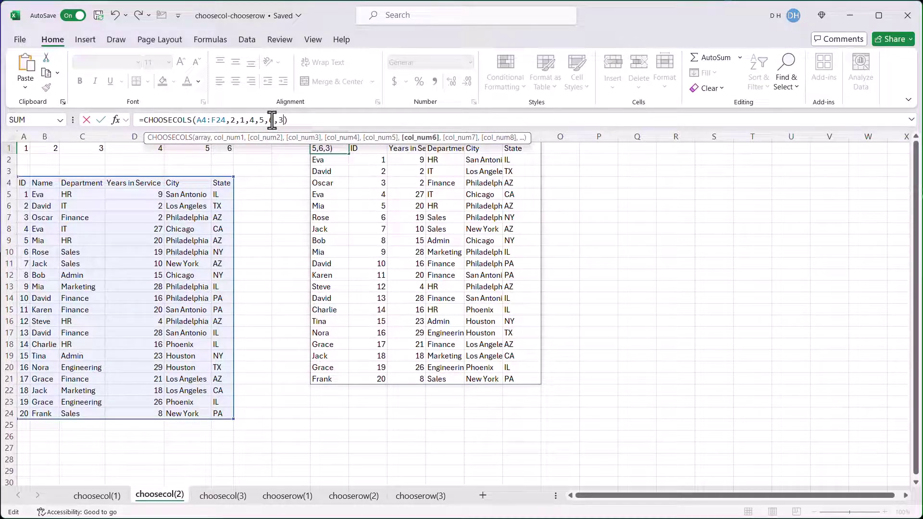
type("3")
key("Return")
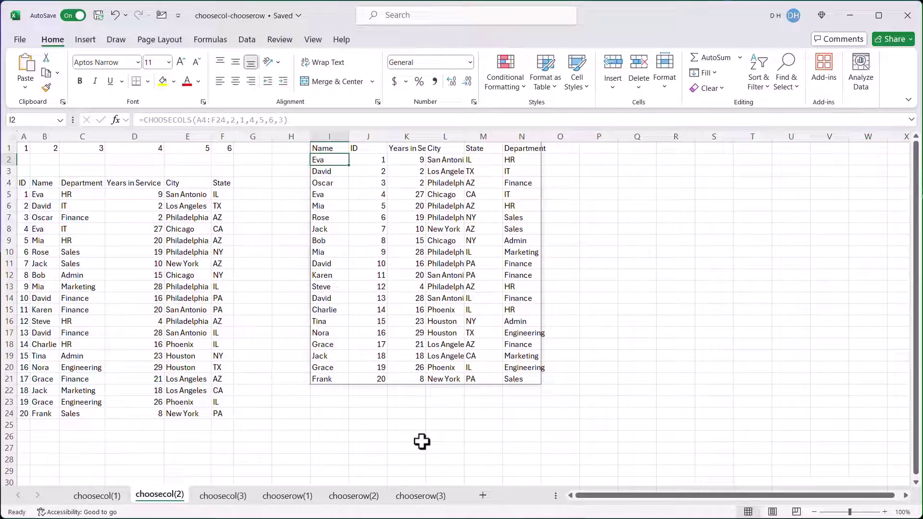
left_click(222, 497)
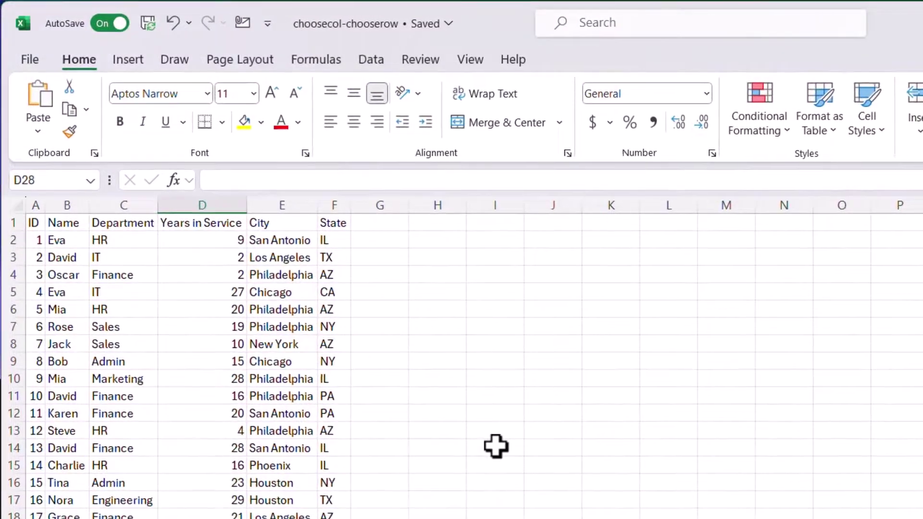
- Type the labels Name, ID and Department in H5:H7 and 'Enter Ys' in H9
left_click(461, 292)
type("Name")
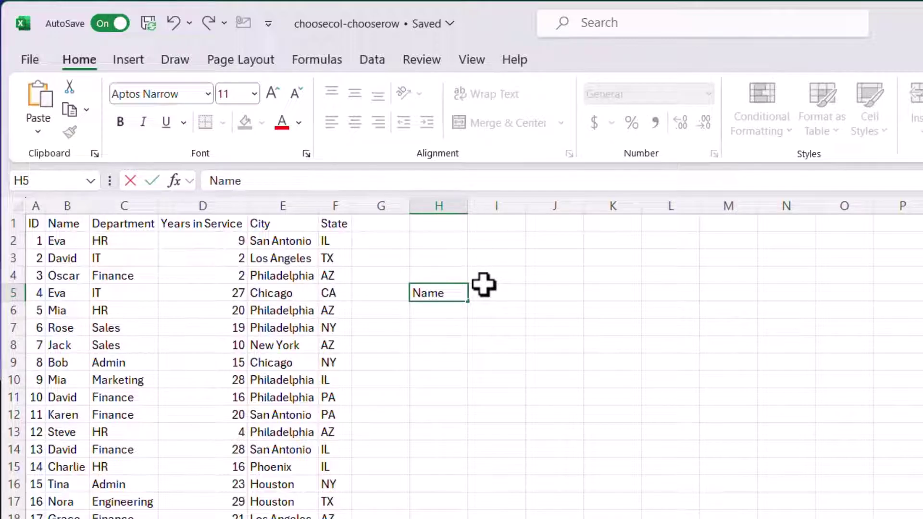
key("Return")
type("ID")
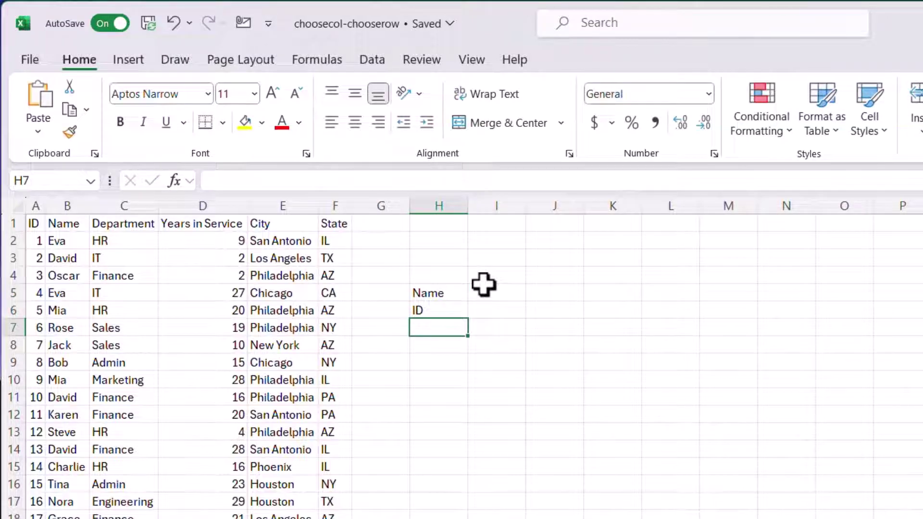
type("Department")
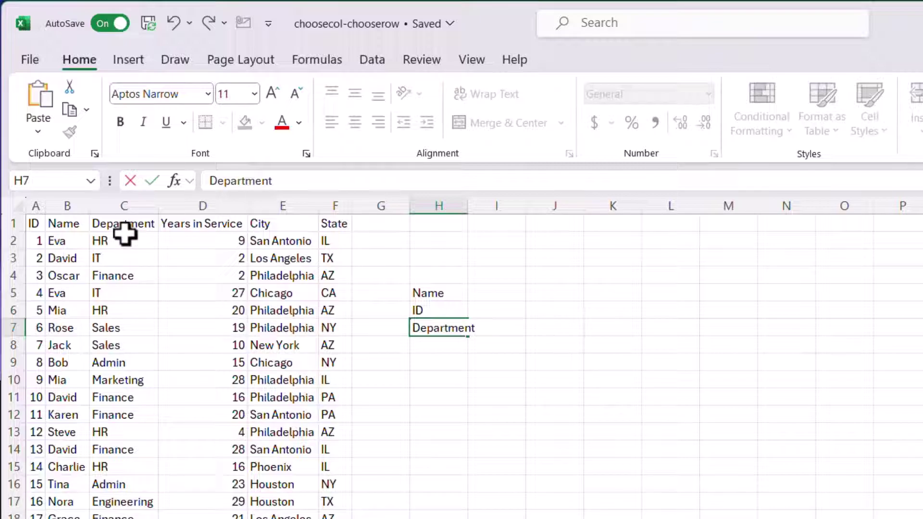
key("Return")
key("Return")
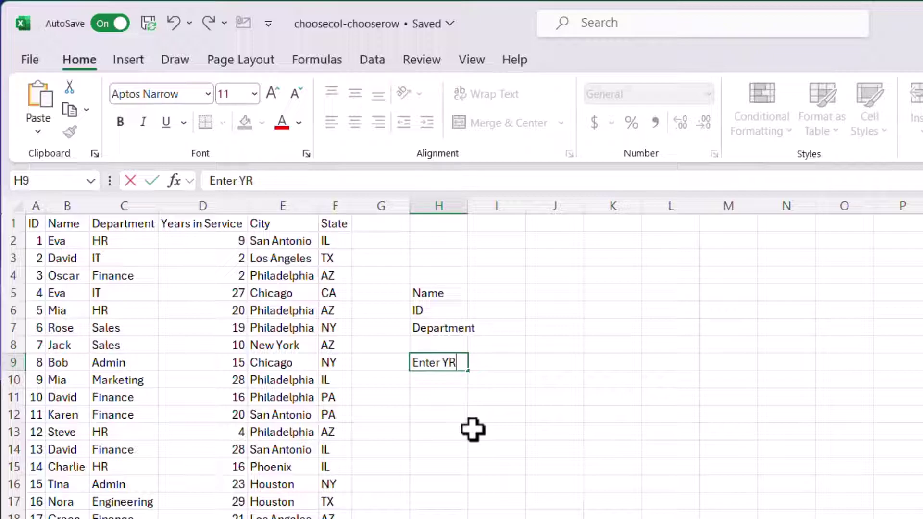
type("Enter Ys")
key("Return")
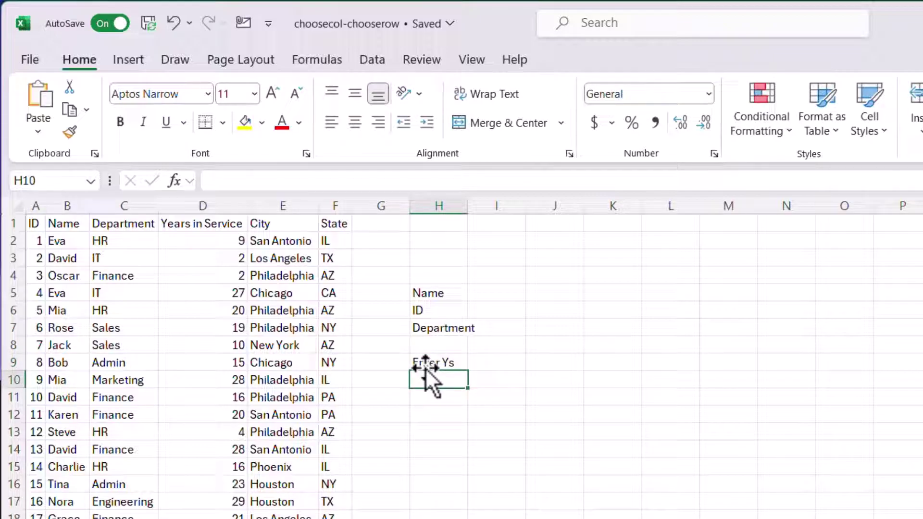
- Give H9:H10 All Borders and an orange accent cell style
left_click(430, 368)
left_click_drag(430, 368, 433, 381)
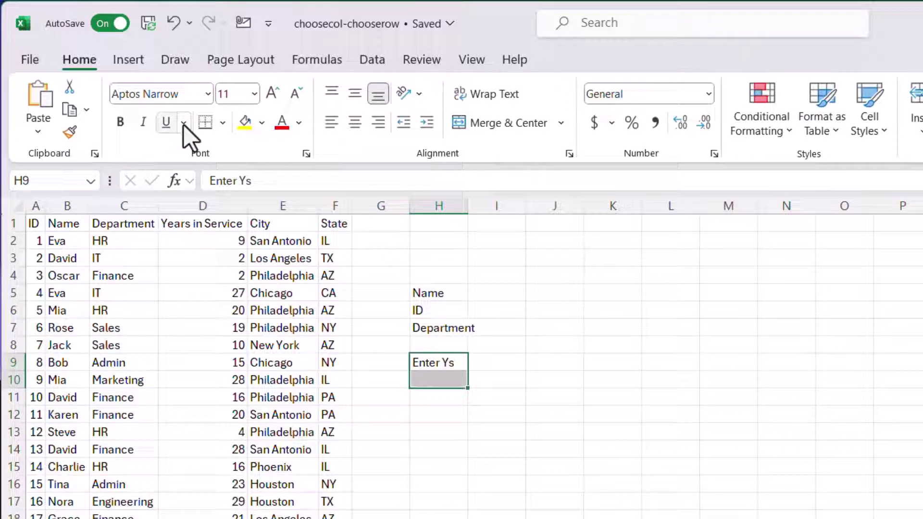
left_click(224, 124)
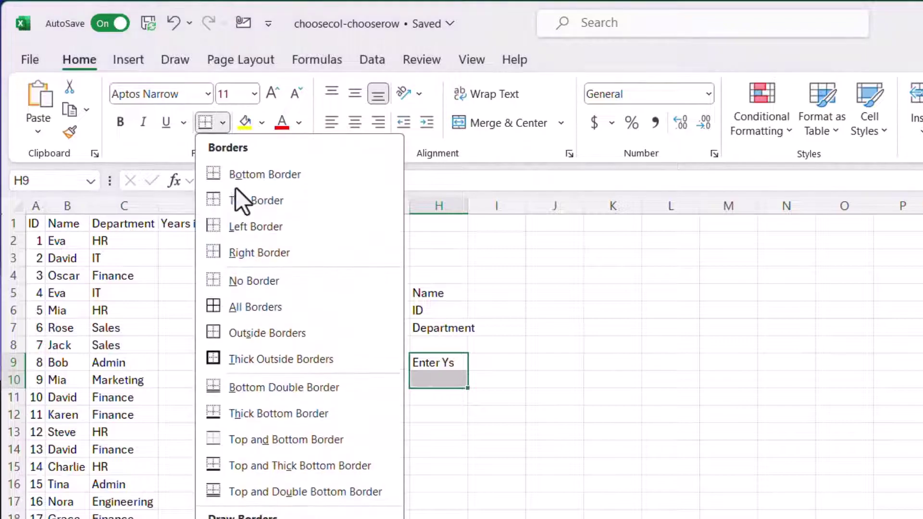
left_click(255, 307)
left_click(864, 120)
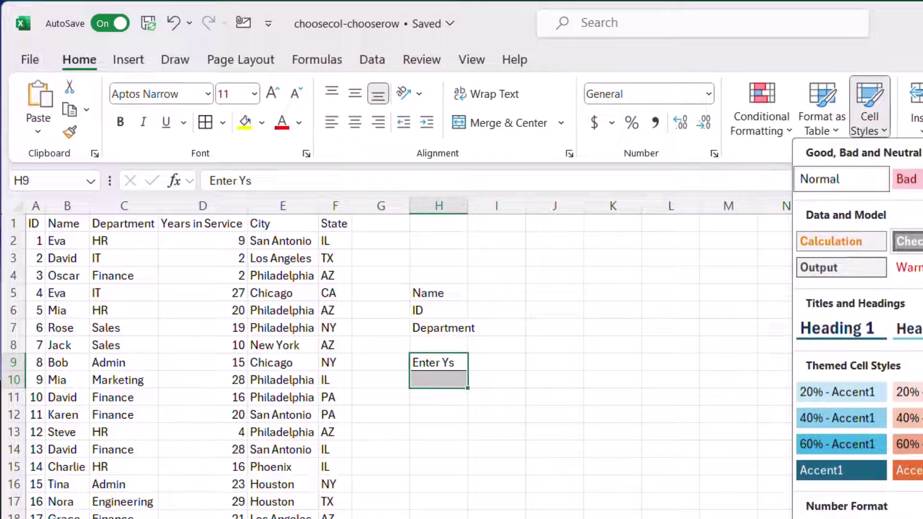
left_click(908, 445)
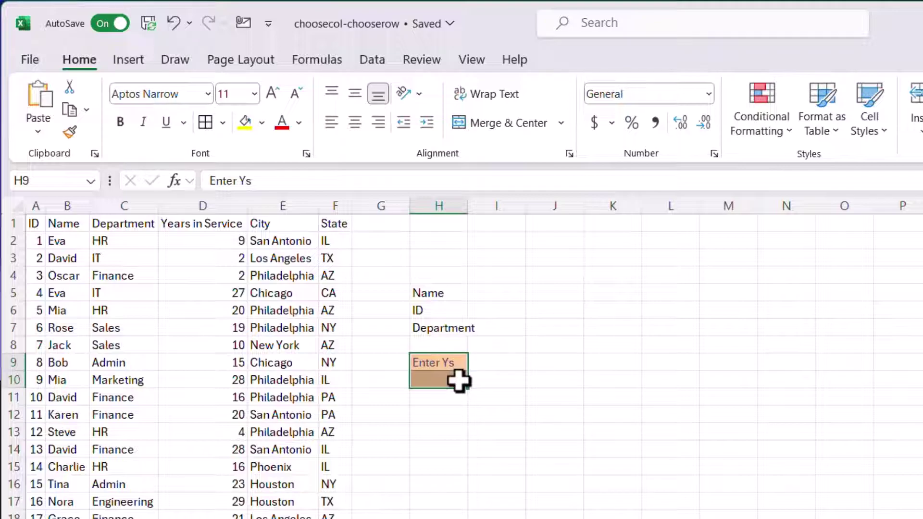
left_click(460, 381)
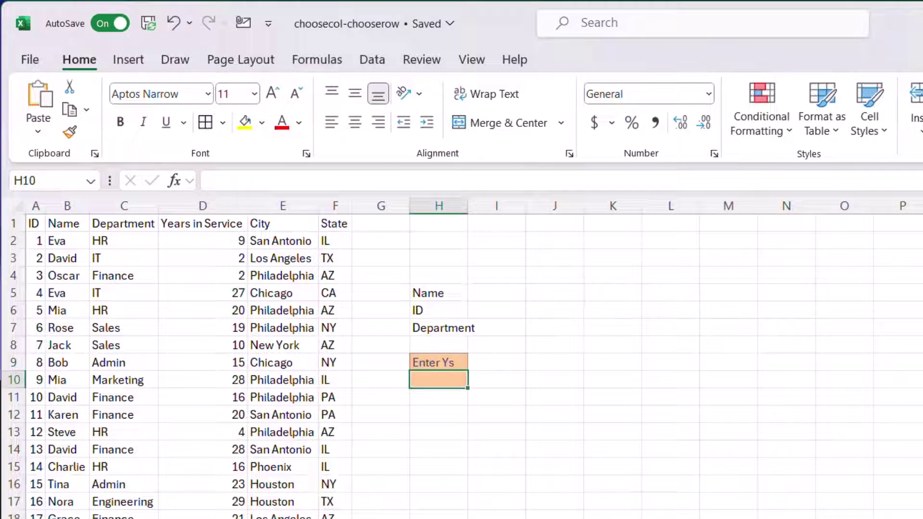
left_click(505, 425)
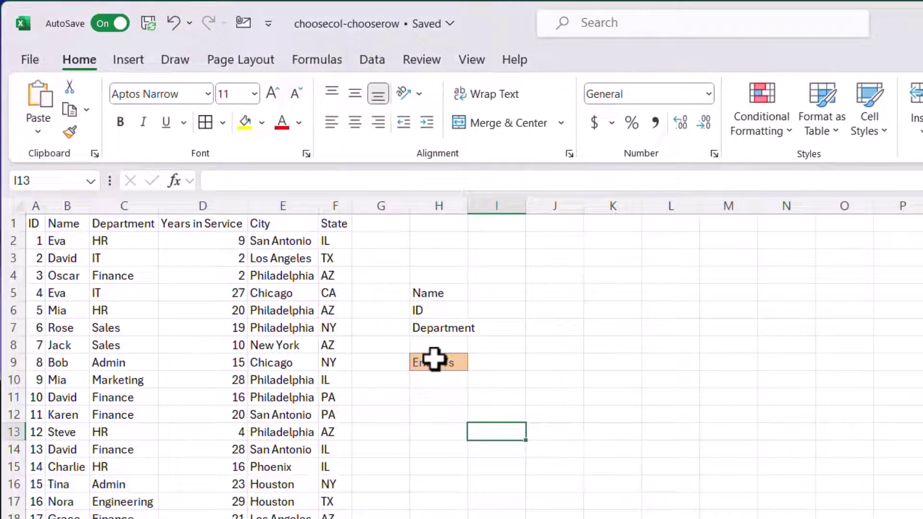
left_click_drag(438, 361, 442, 381)
left_click(206, 122)
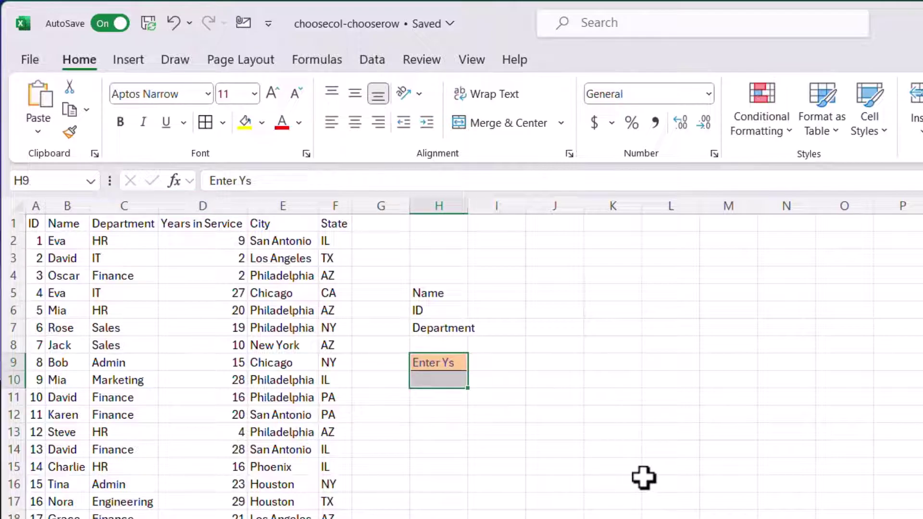
left_click(612, 466)
- Correct the H9 label to 'Enter Yrs' and autofit column H's width
left_click(436, 361)
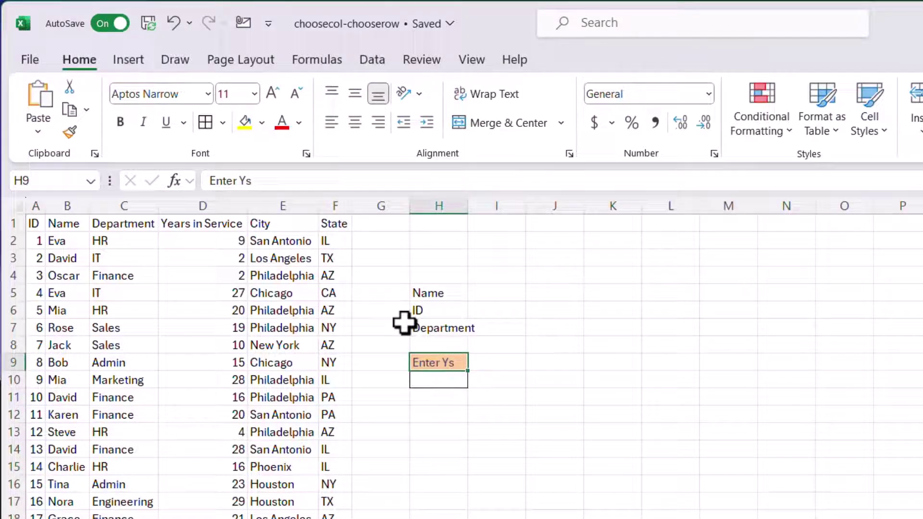
left_click(245, 182)
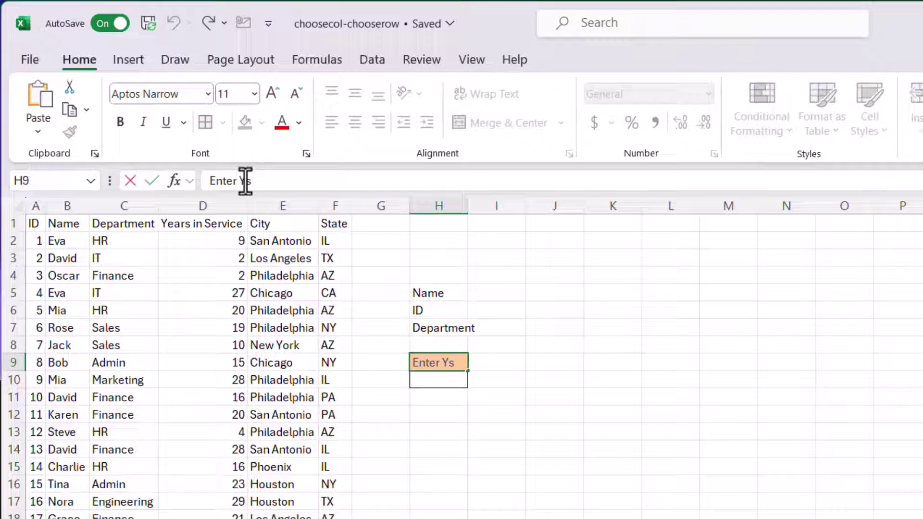
left_click(807, 428)
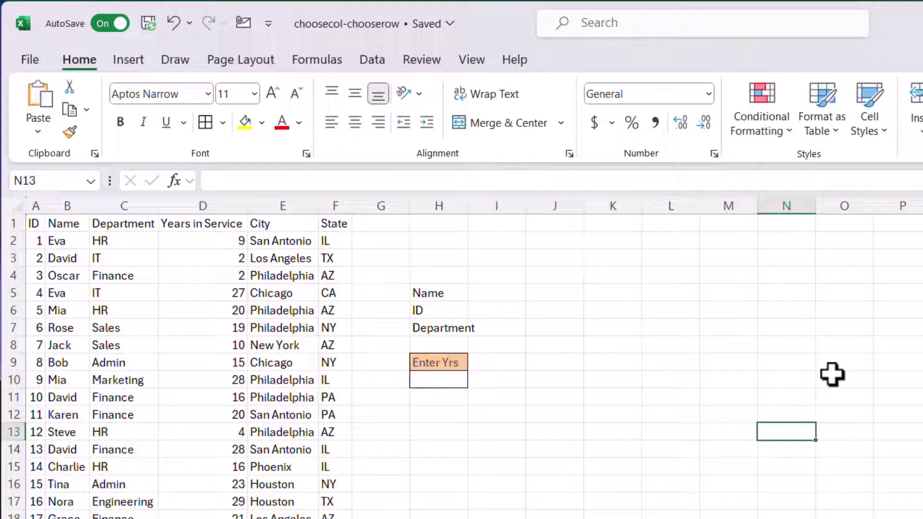
double_click(468, 207)
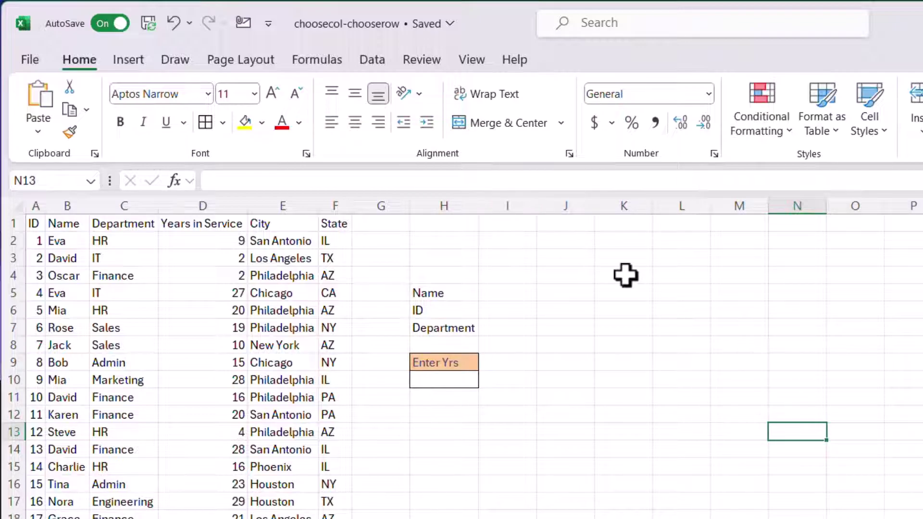
- Enter =FILTER(A1:F21,D1:D21<10) in J4 to list employees with under 10 years
left_click(580, 274)
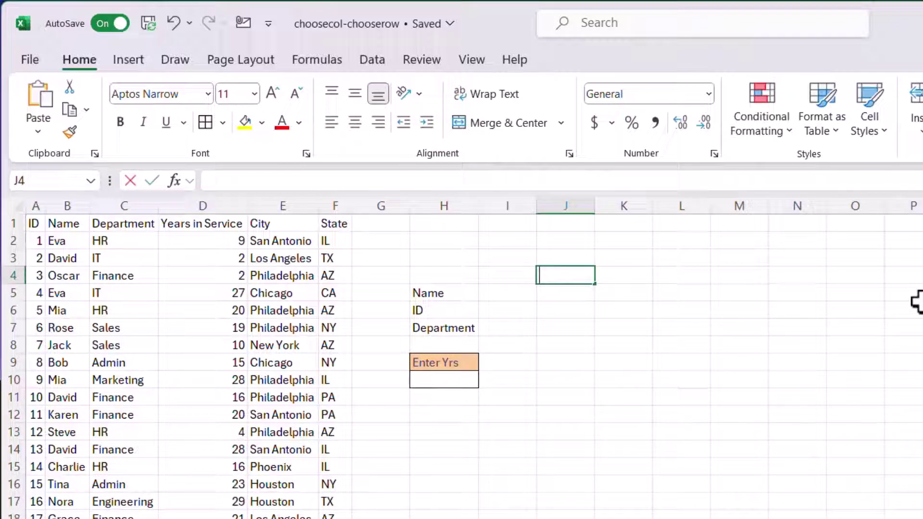
type("=fil")
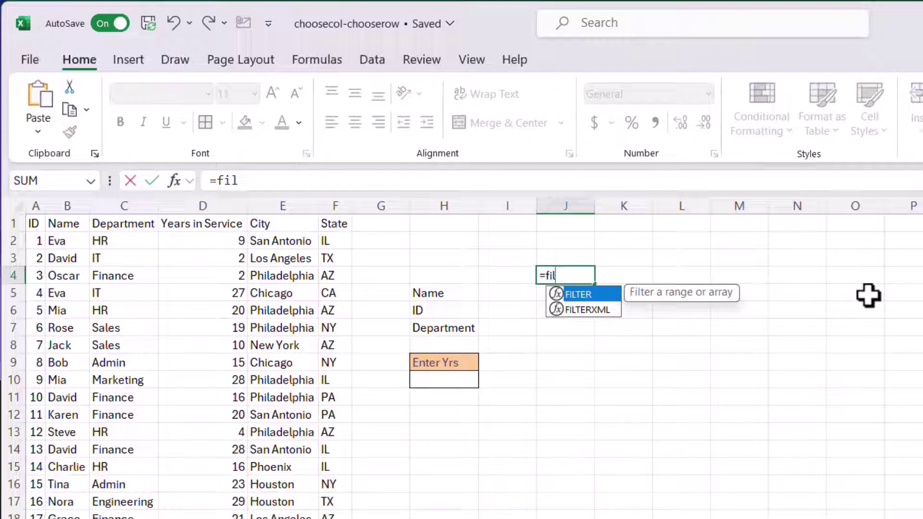
key("Tab")
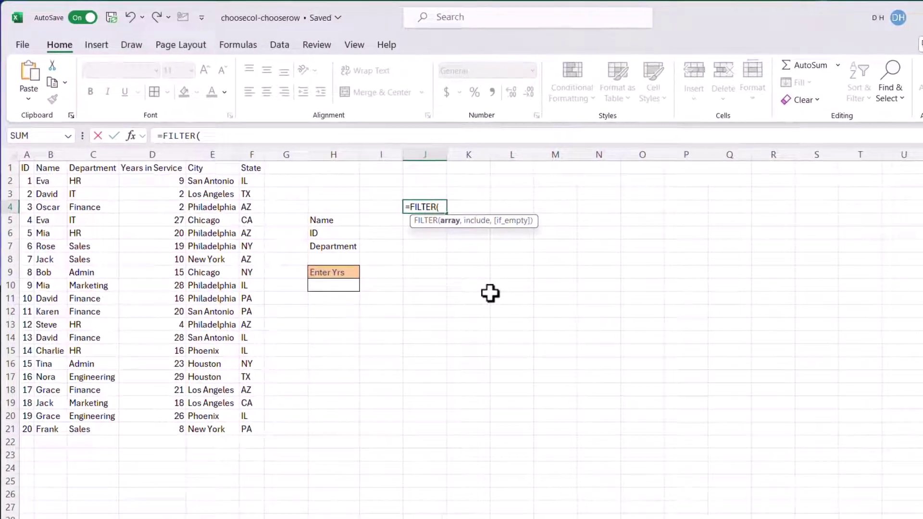
left_click_drag(26, 149, 213, 379)
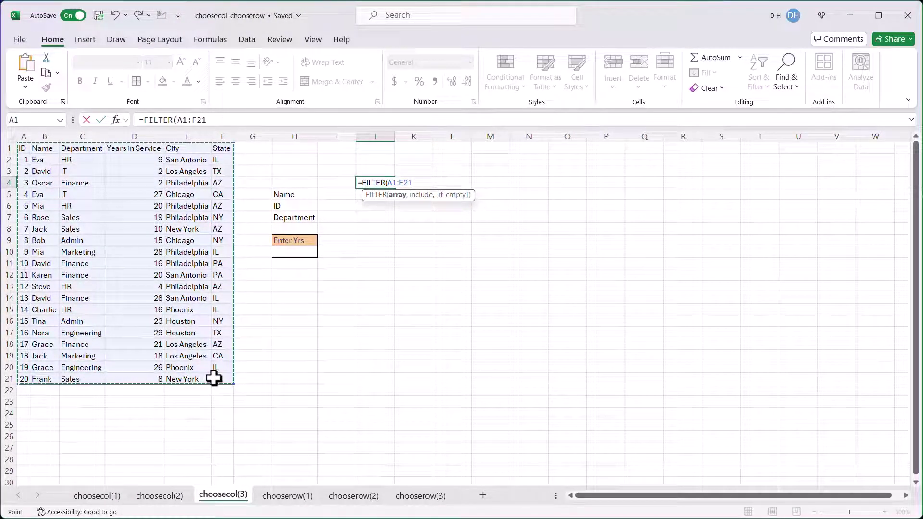
type(",")
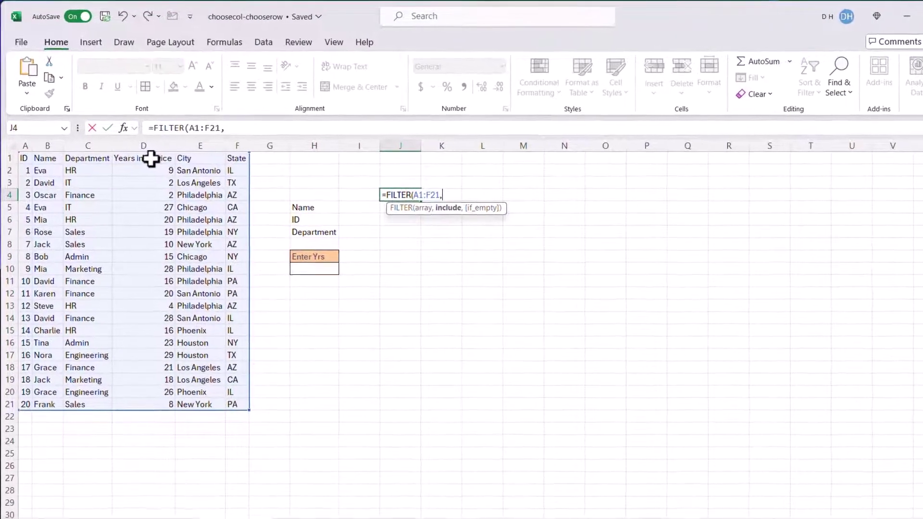
left_click_drag(151, 158, 153, 405)
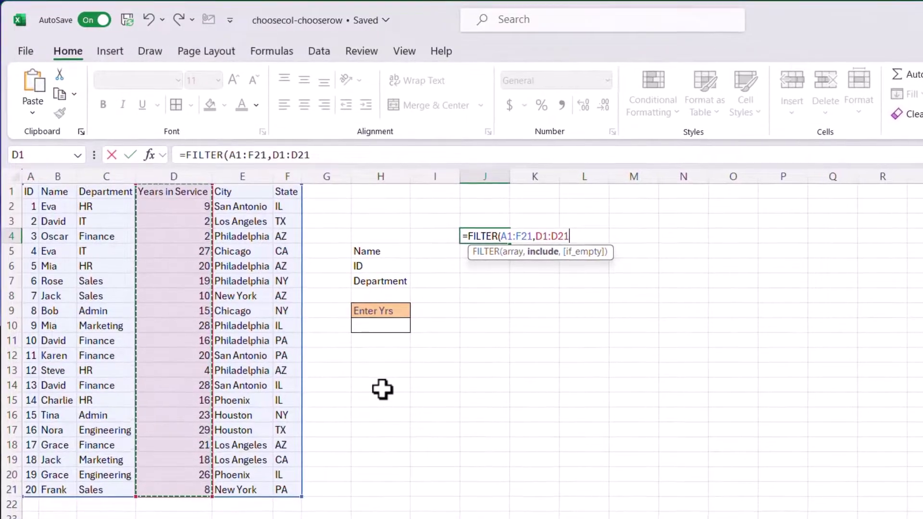
left_click(333, 156)
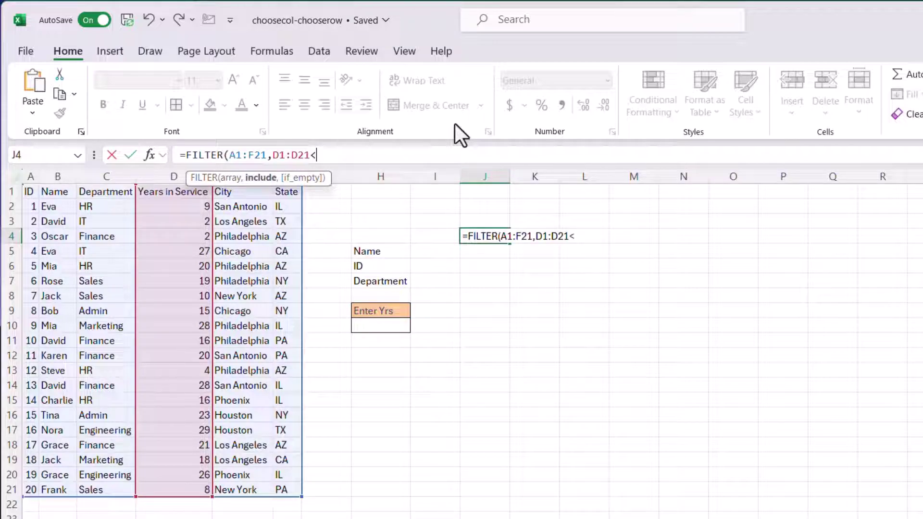
type("10)")
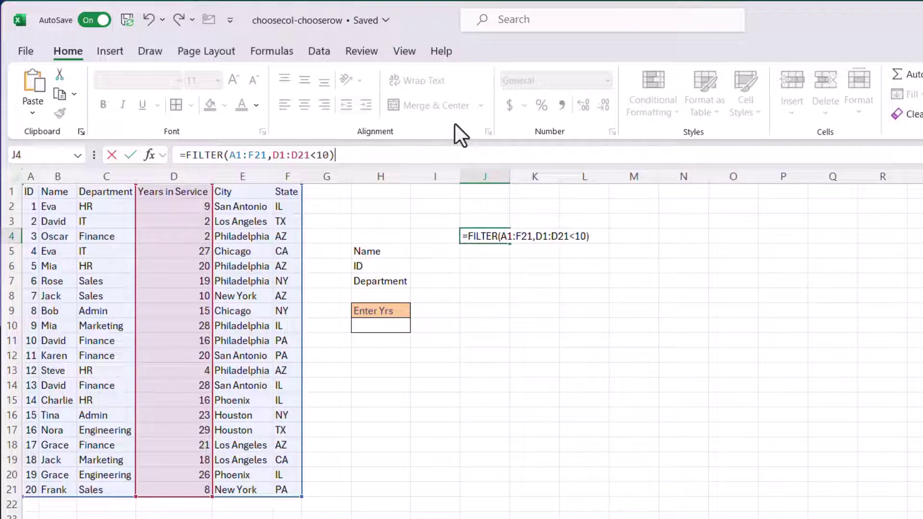
key("Return")
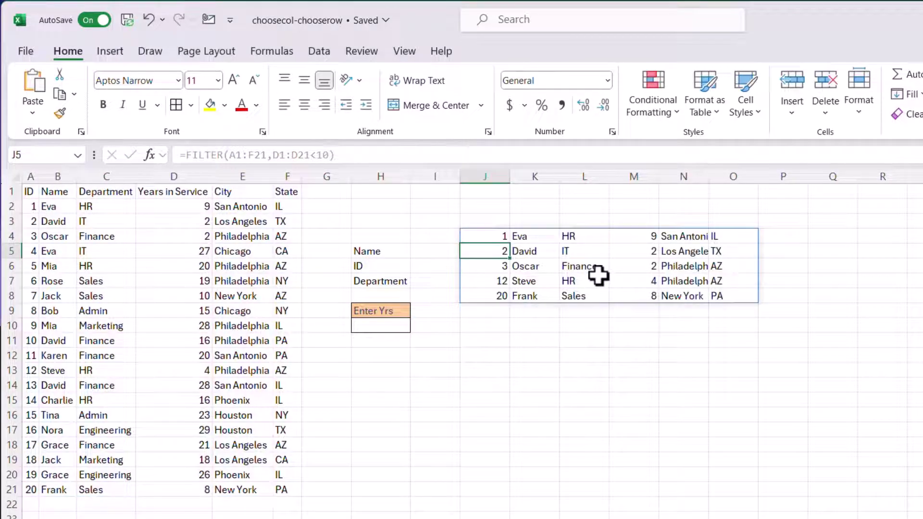
- Change J4's FILTER condition to compare Years in Service against cell H10
left_click(495, 238)
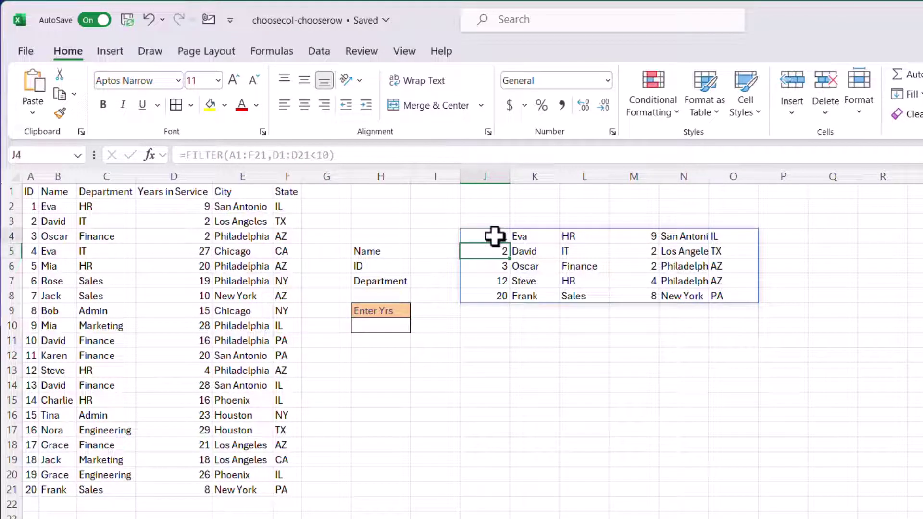
double_click(321, 155)
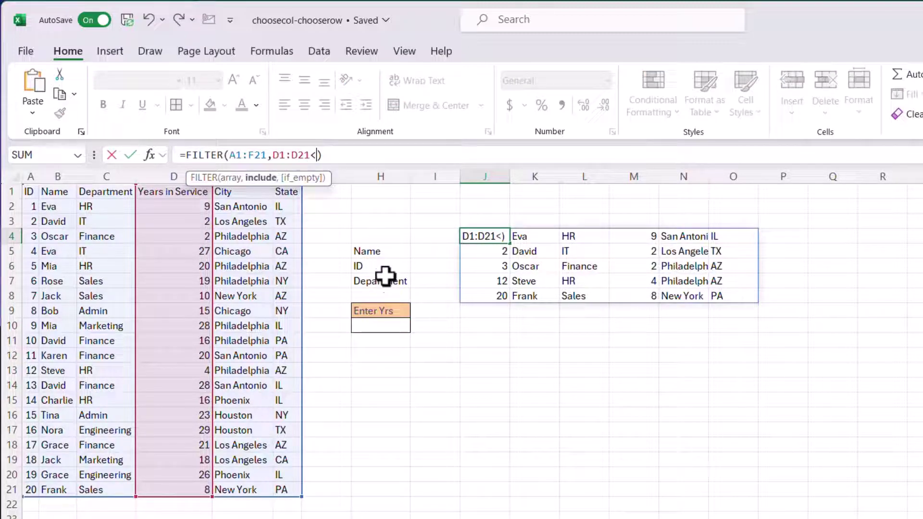
left_click(384, 327)
key("Return")
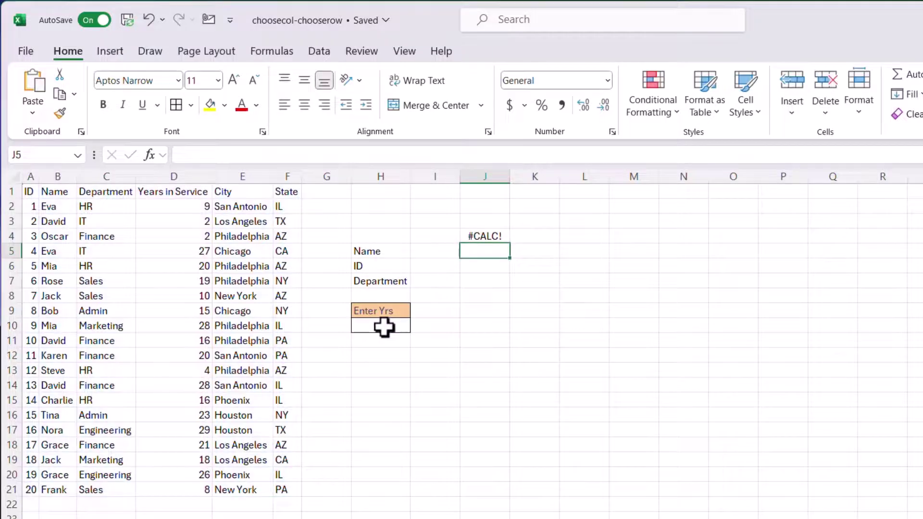
- Enter 10 as the years threshold in H10
left_click(390, 328)
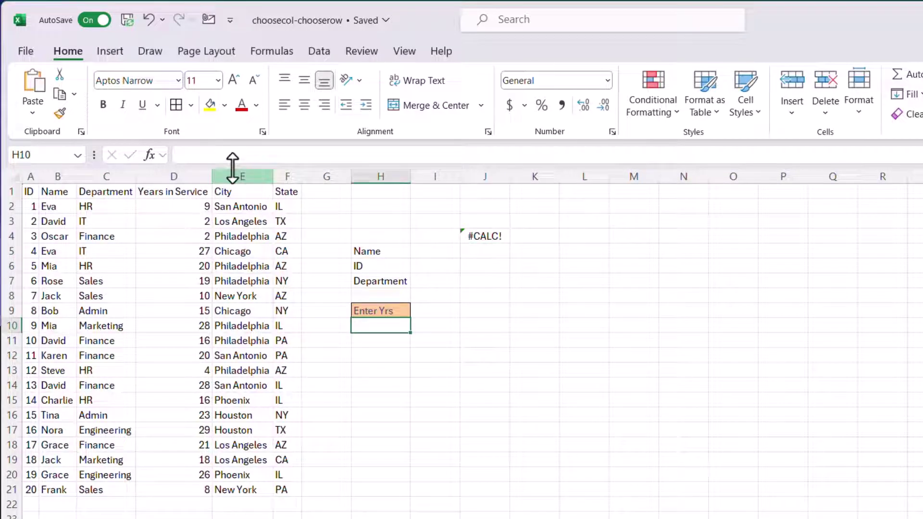
left_click(232, 157)
key("Return")
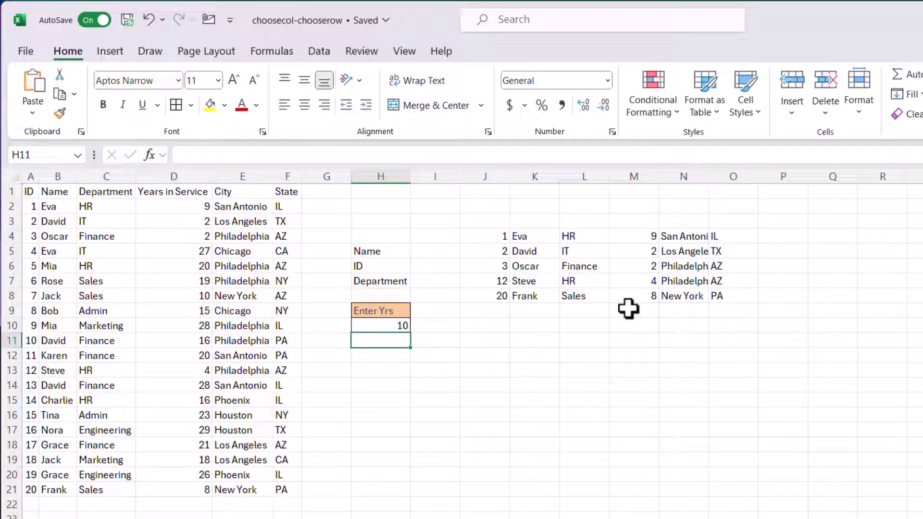
- Wrap J4's FILTER in VSTACK with the A1:F1 header row stacked on top
left_click(480, 235)
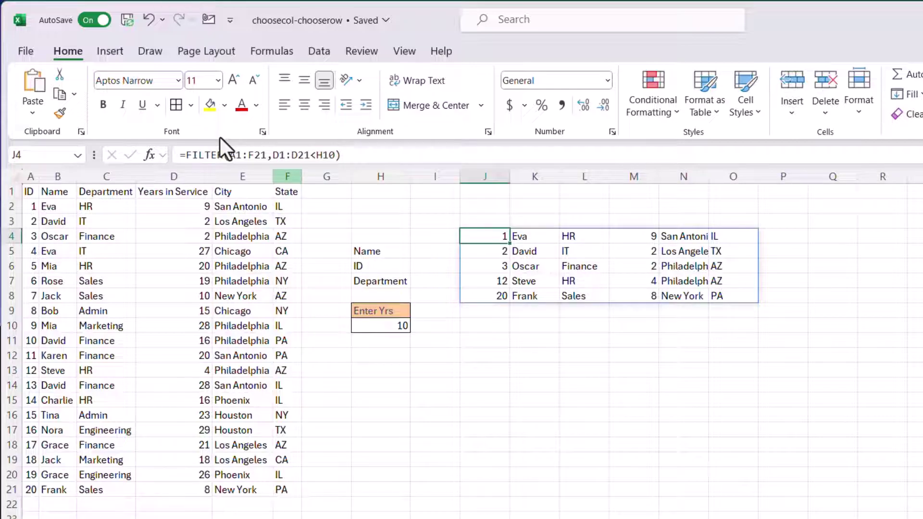
left_click(186, 155)
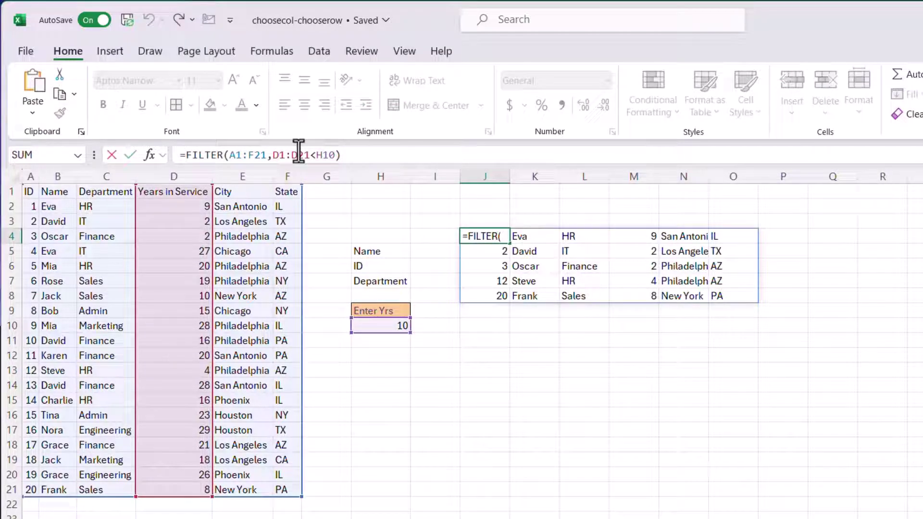
type("v")
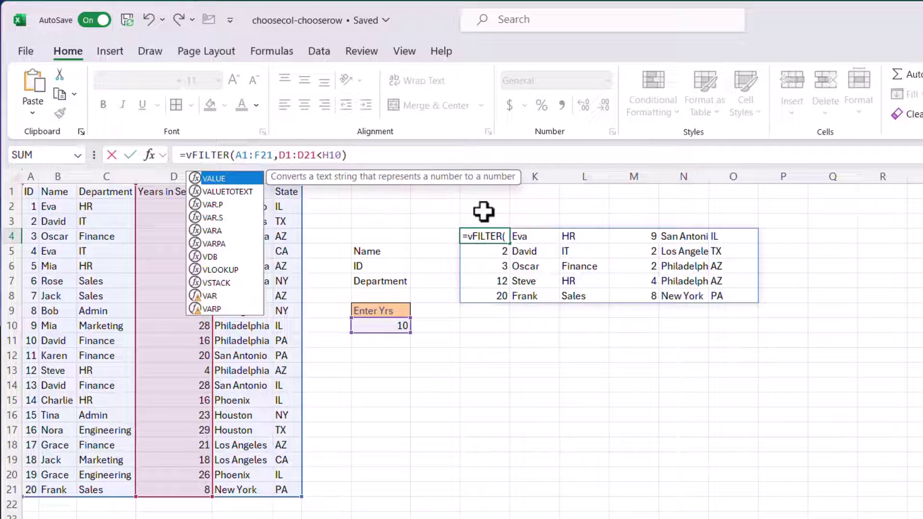
type("stack")
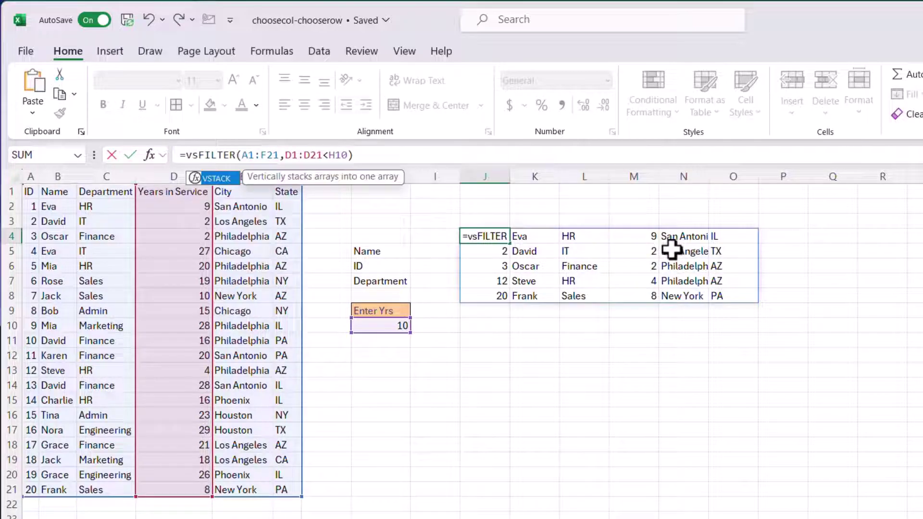
key("Tab")
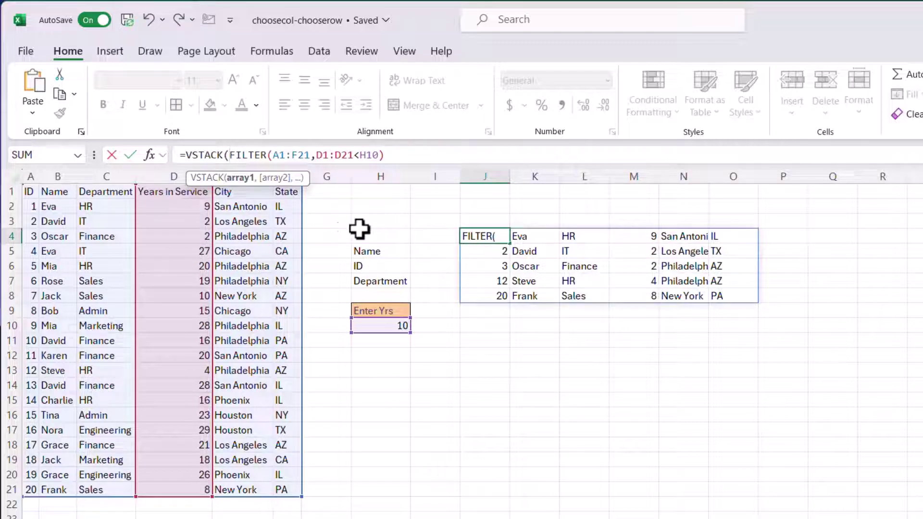
left_click(226, 155)
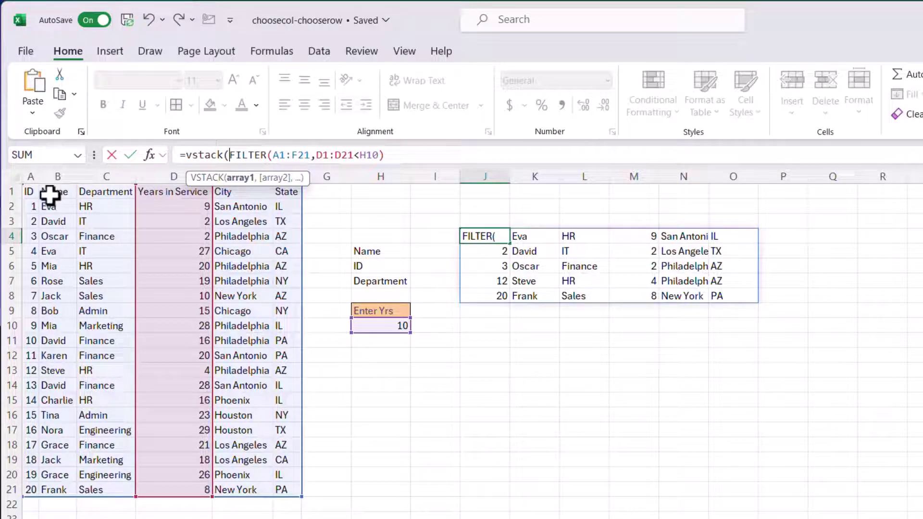
left_click_drag(31, 192, 284, 192)
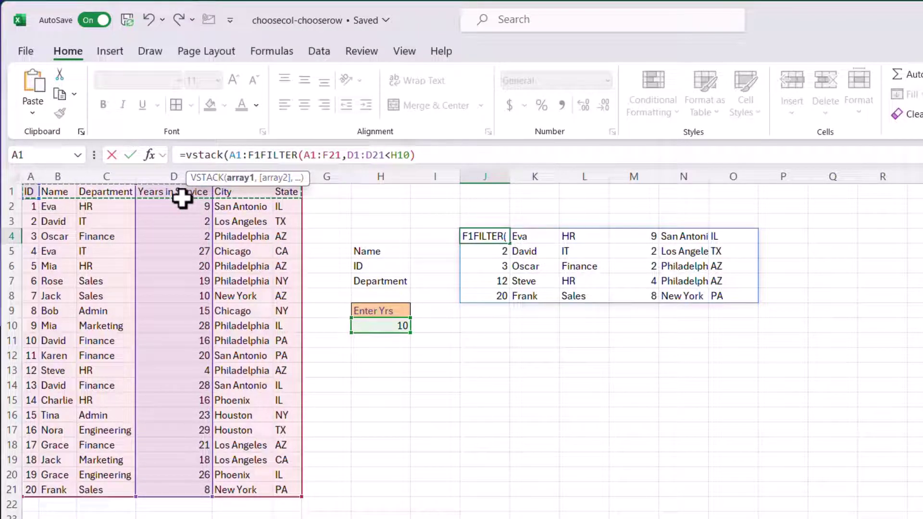
type(",")
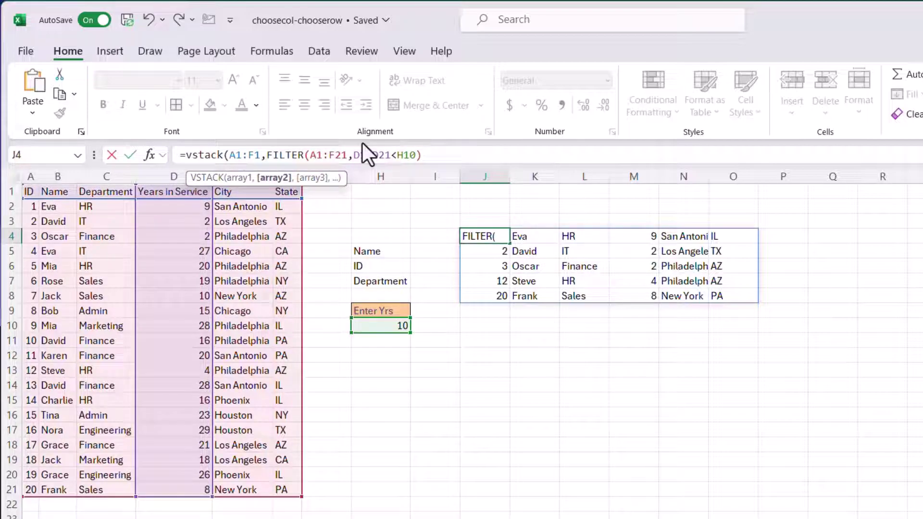
left_click(438, 156)
key("Return")
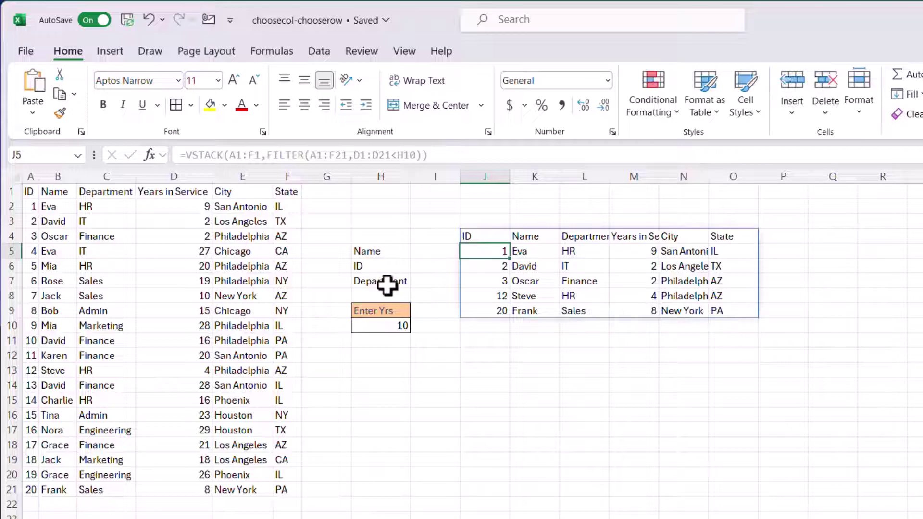
- Wrap J4's formula in CHOOSECOLS with columns 2,1,3 to keep Name, ID, Department
left_click(495, 234)
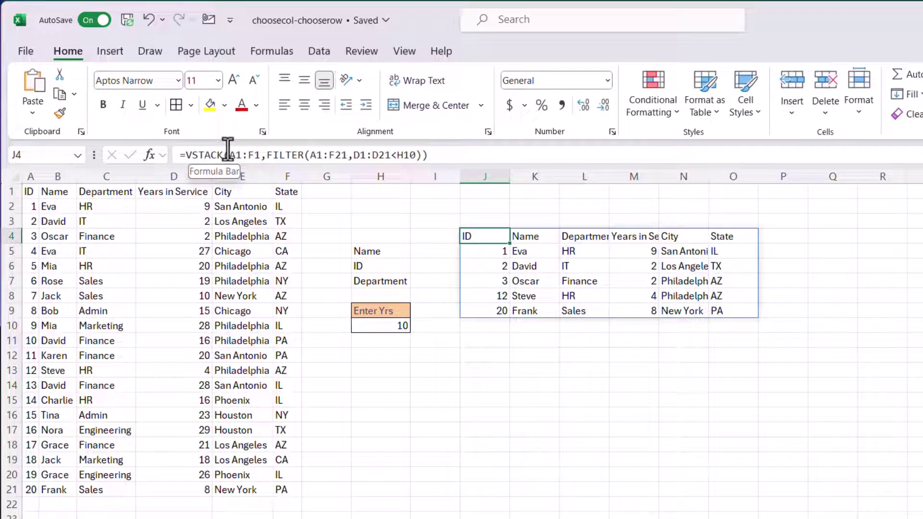
left_click(190, 156)
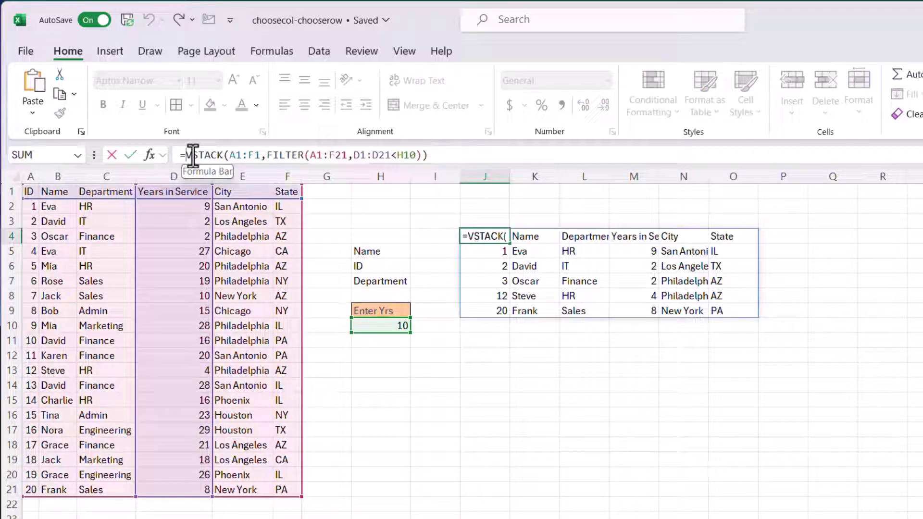
type("choosecol")
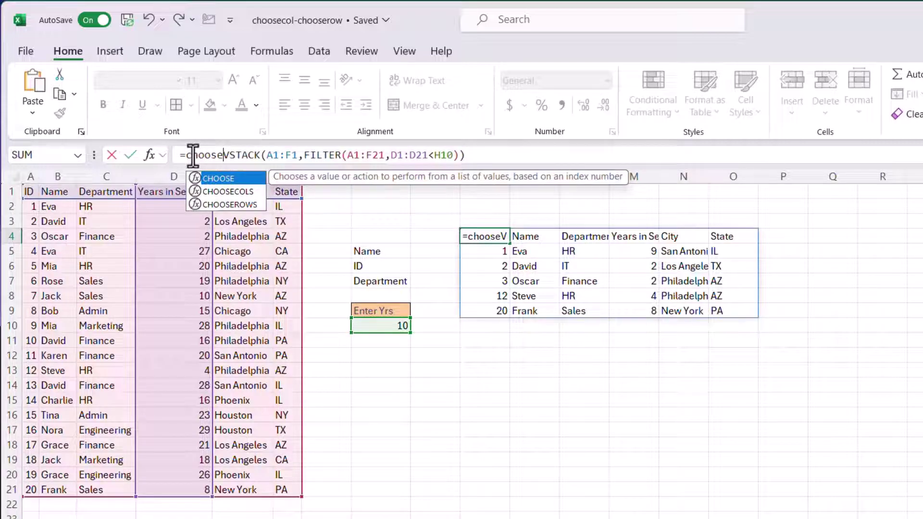
key("Tab")
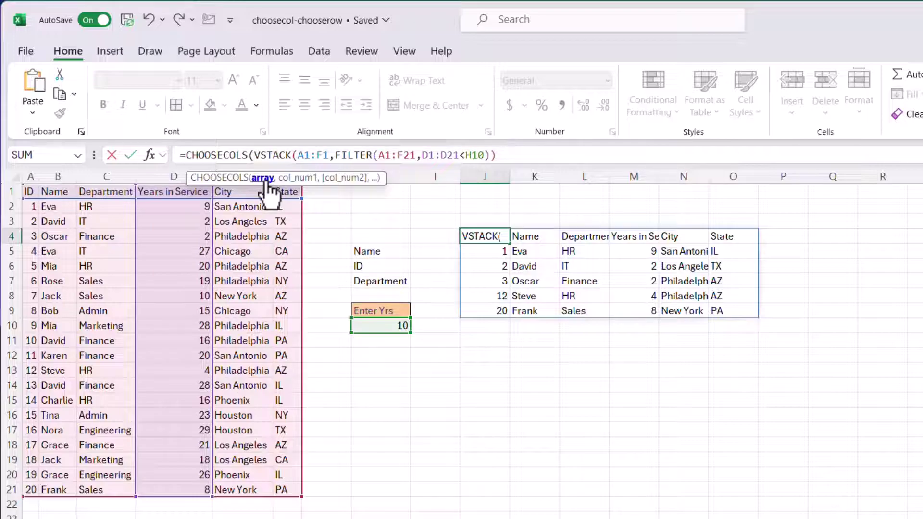
left_click(503, 156)
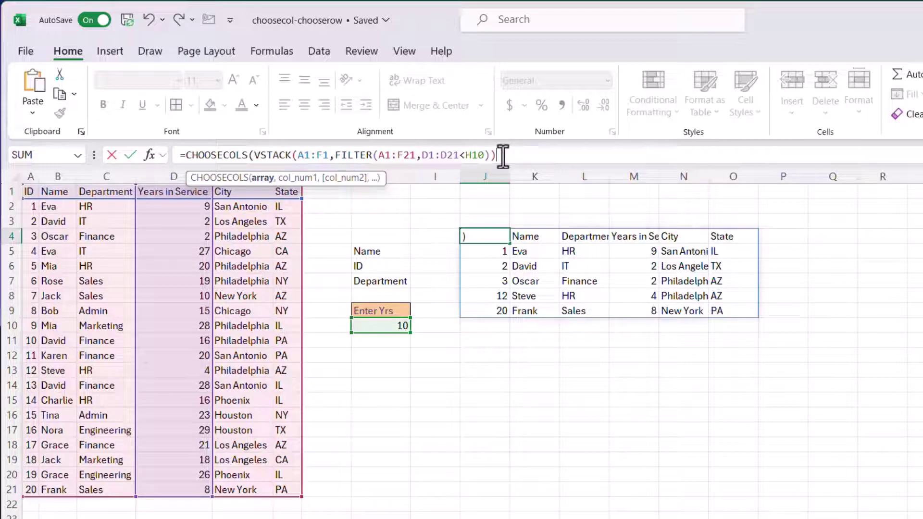
type(",")
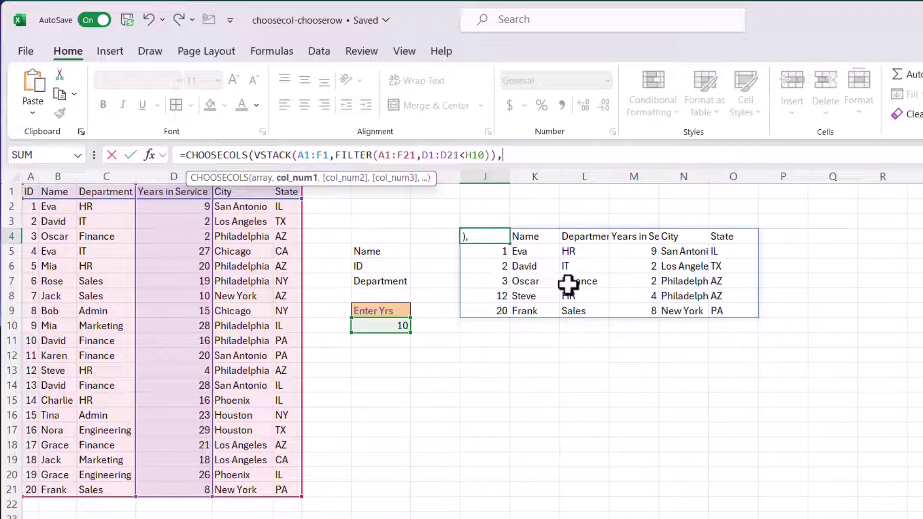
type("2,1,3")
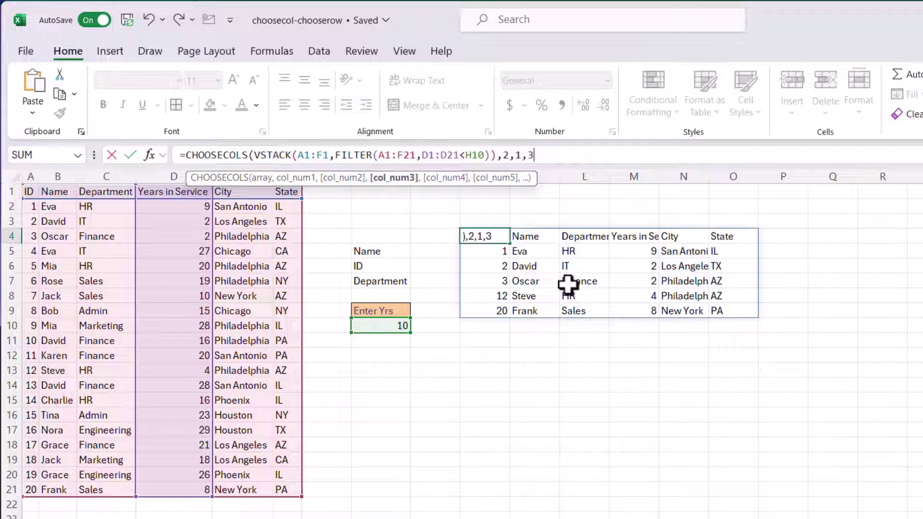
key("Return")
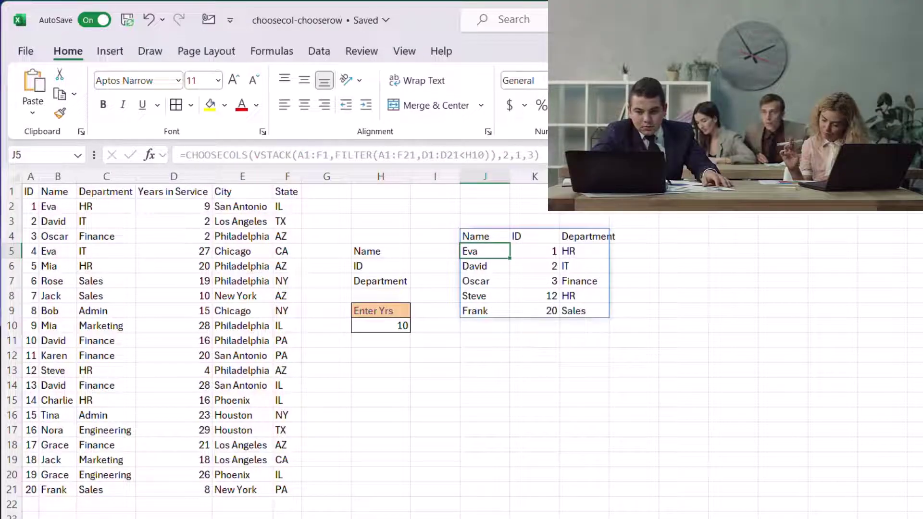
left_click(494, 237)
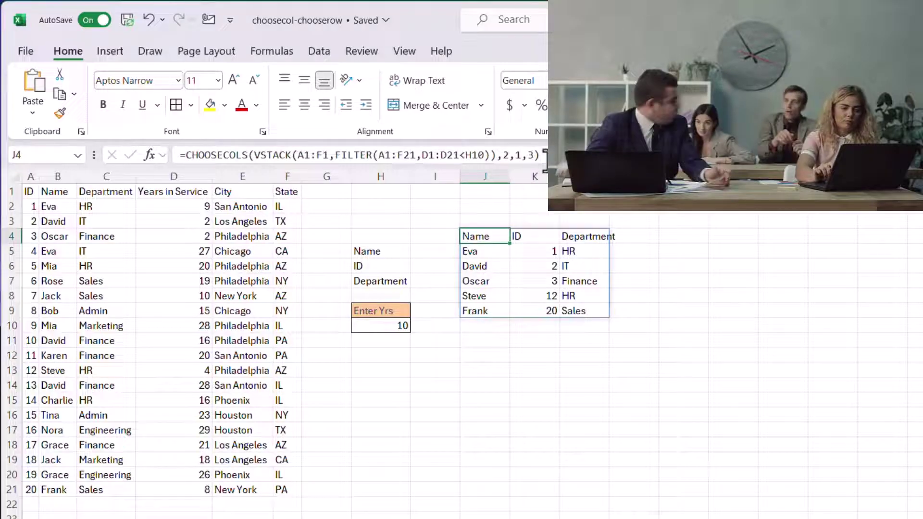
- Replace the fixed column numbers with MATCH(H5:H7,A1:F1,0) so the H5:H7 labels pick the columns
key("F2")
key("BackSpace")
key("BackSpace")
key("BackSpace")
key("BackSpace")
key("BackSpace")
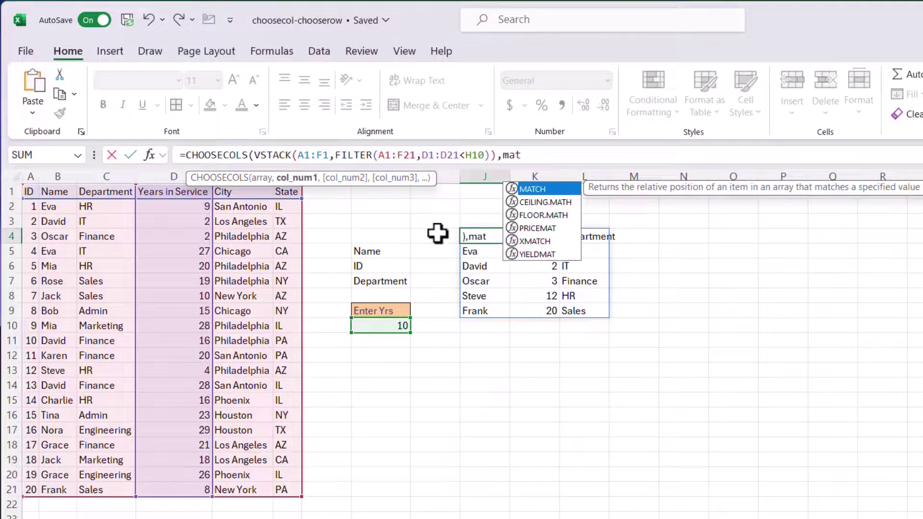
type("ch")
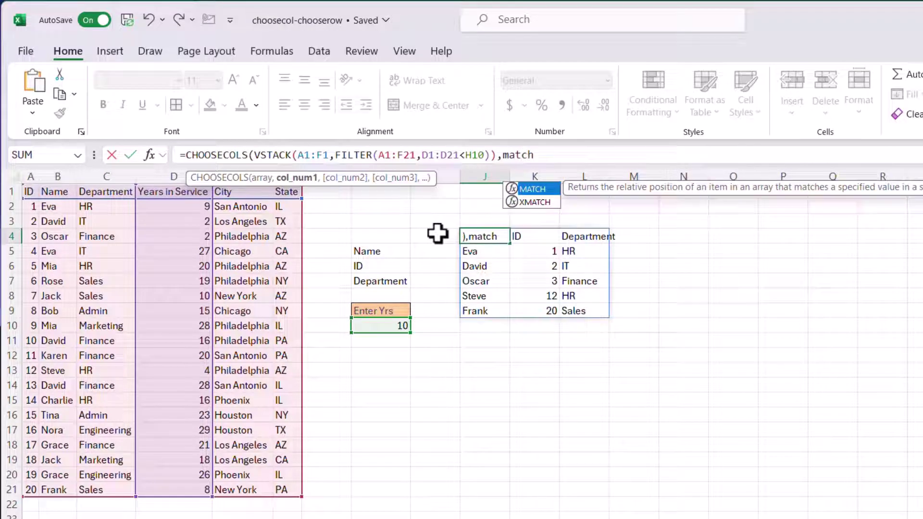
key("Tab")
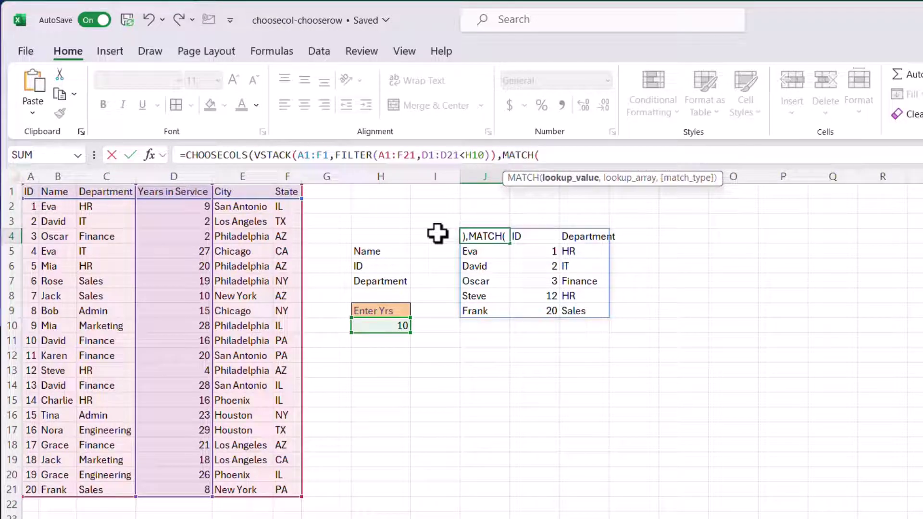
left_click_drag(388, 250, 389, 278)
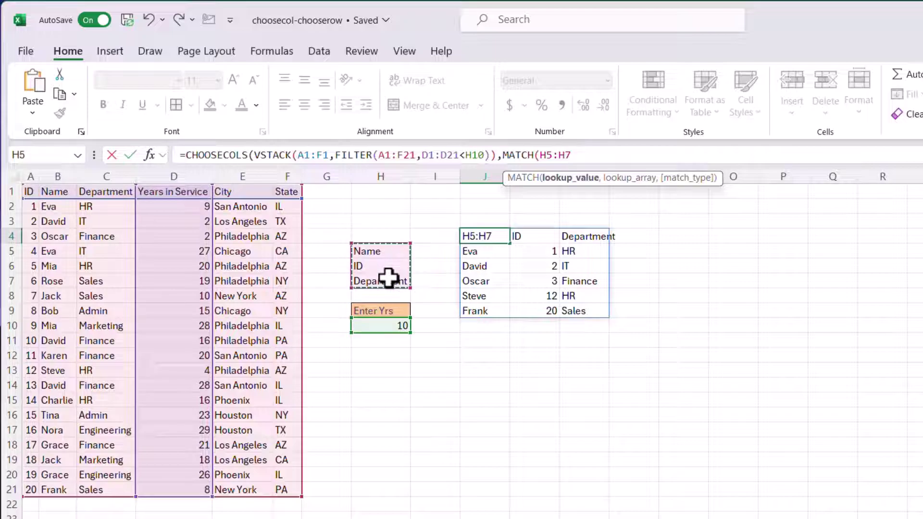
type(",")
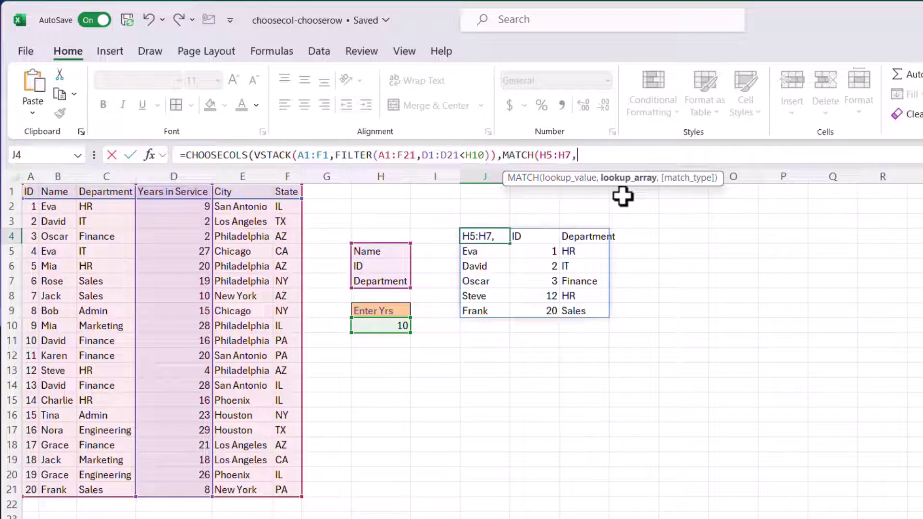
left_click_drag(27, 191, 284, 192)
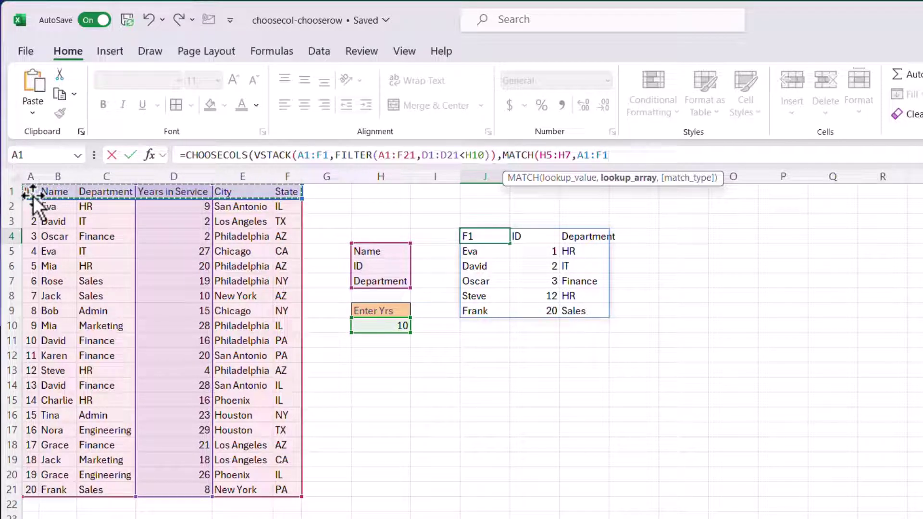
type(",")
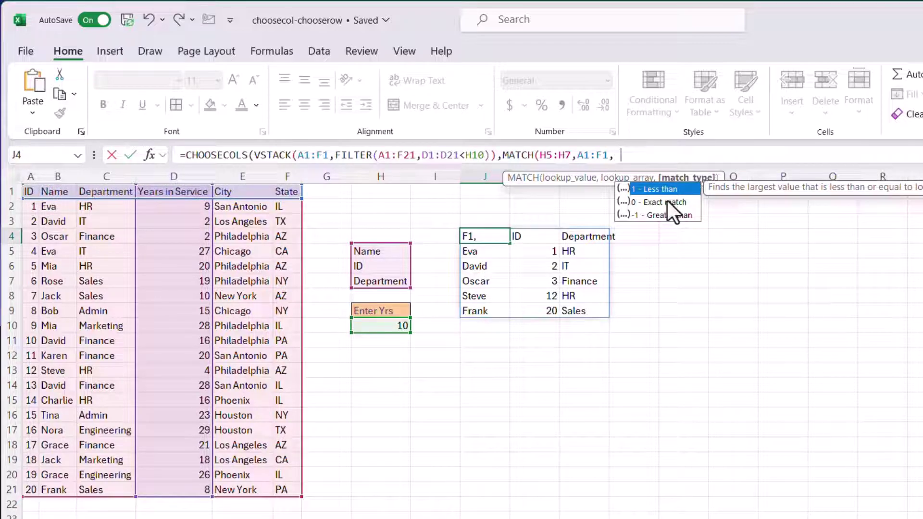
type("0)")
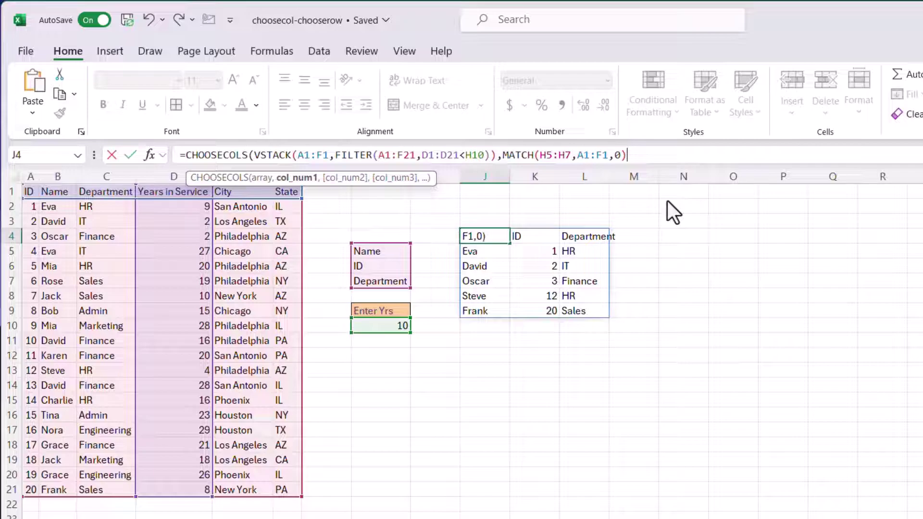
type(")")
key("Return")
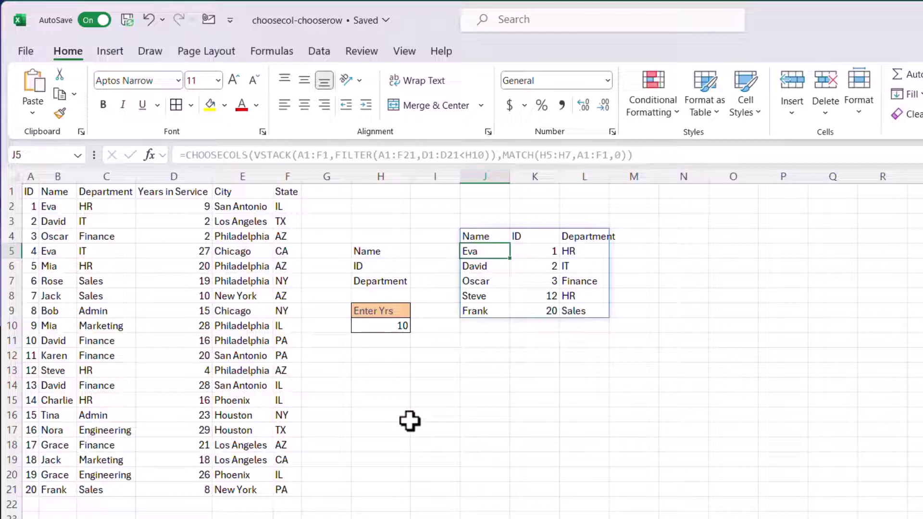
- Replace the Department label in H7 with the copied 'Years in Service' header
left_click(192, 193)
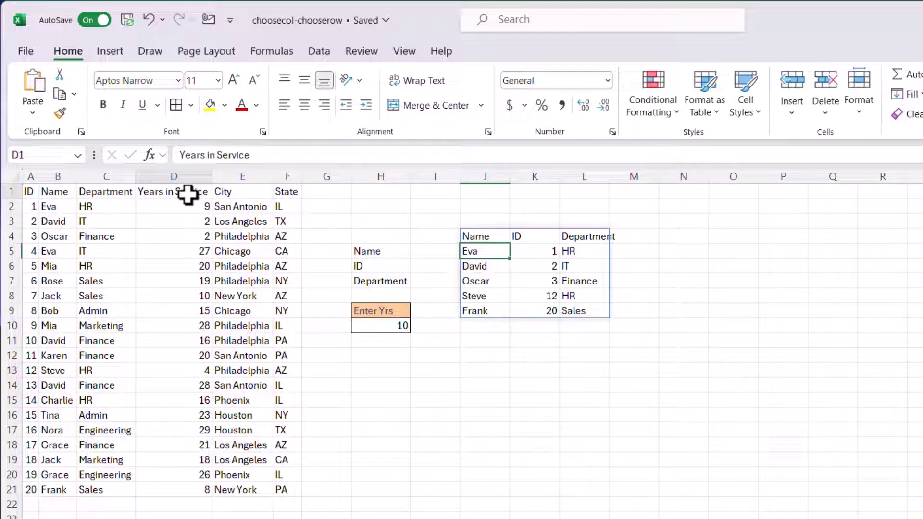
key("ctrl+c")
left_click_drag(265, 159, 195, 156)
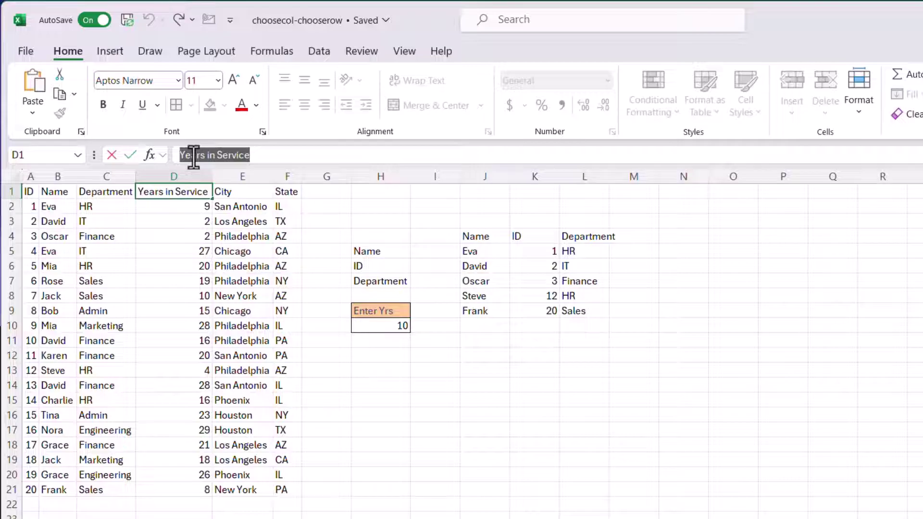
left_click(382, 282)
key("ctrl+v")
double_click(248, 152)
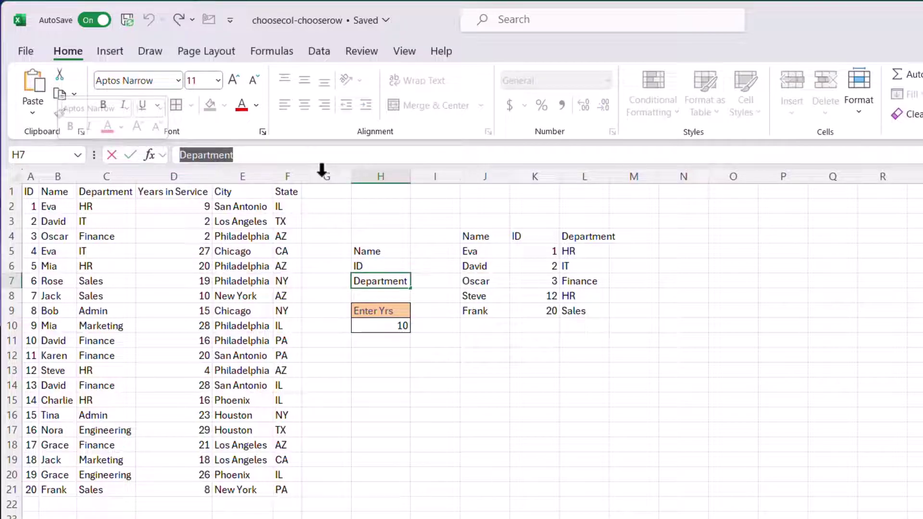
key("ctrl+v")
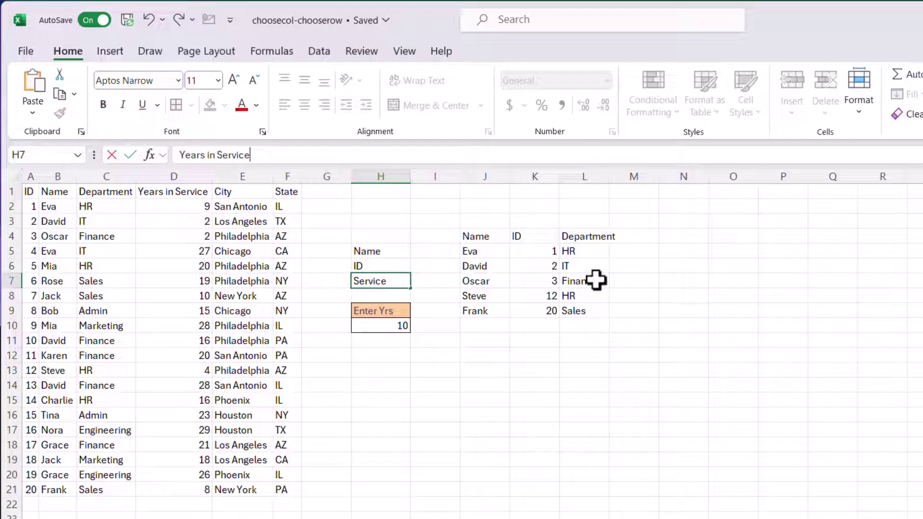
key("Return")
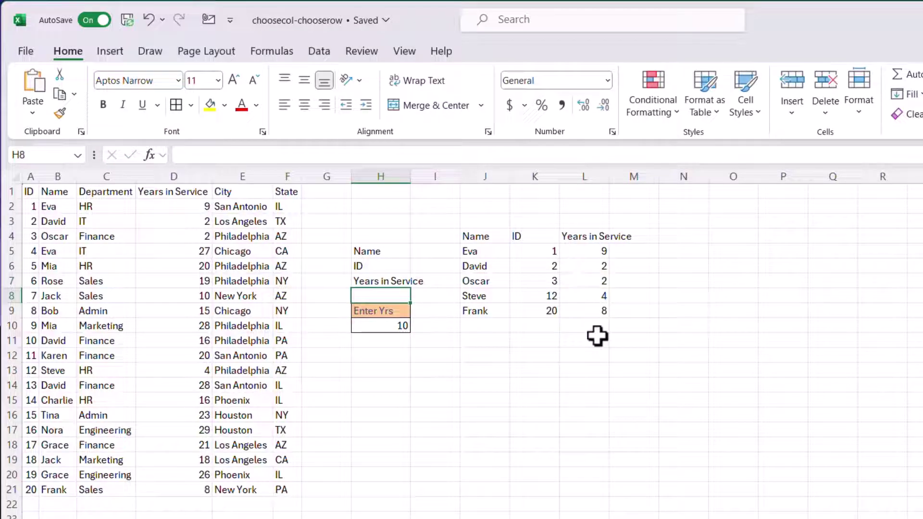
- Set the years threshold in H10 to 8 and check the CHOOSECOLS/FILTER result in J4
left_click(392, 327)
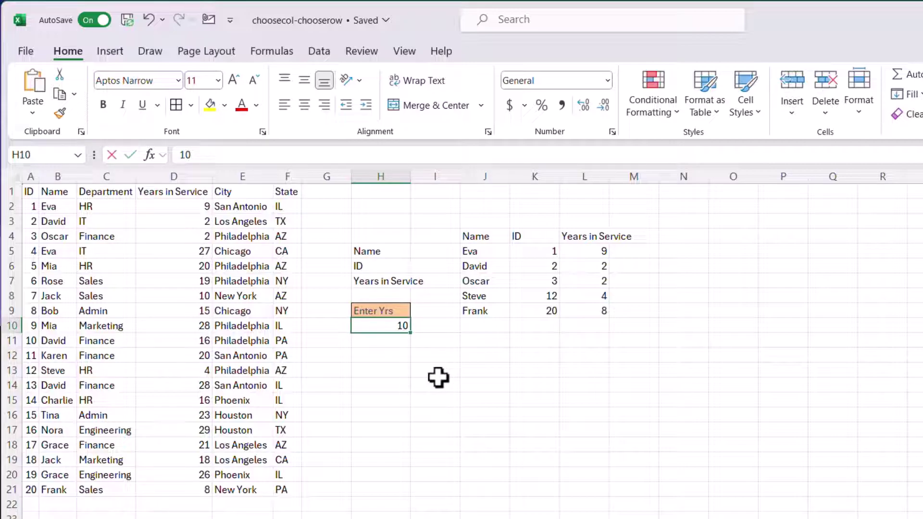
type("8")
key("Return")
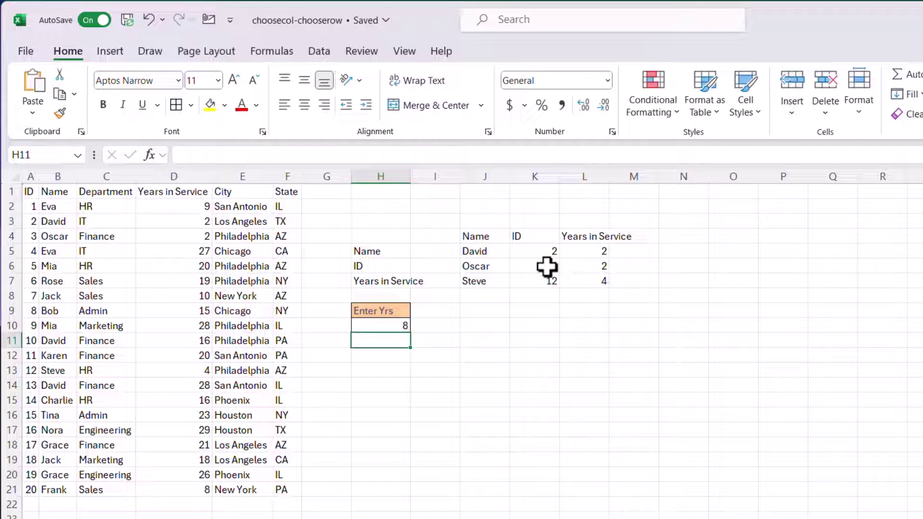
left_click(478, 235)
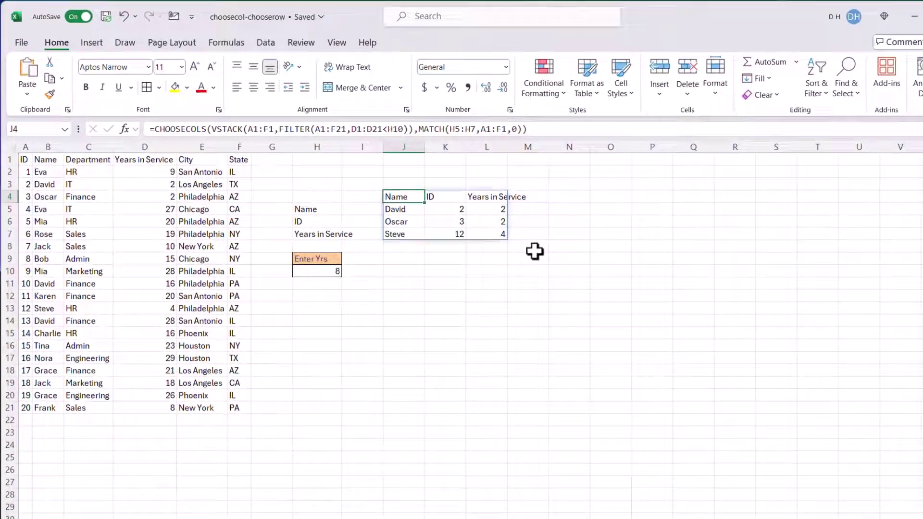
- On the chooserow(1) sheet, label H3 'First' and H4 'Last'
left_click(302, 494)
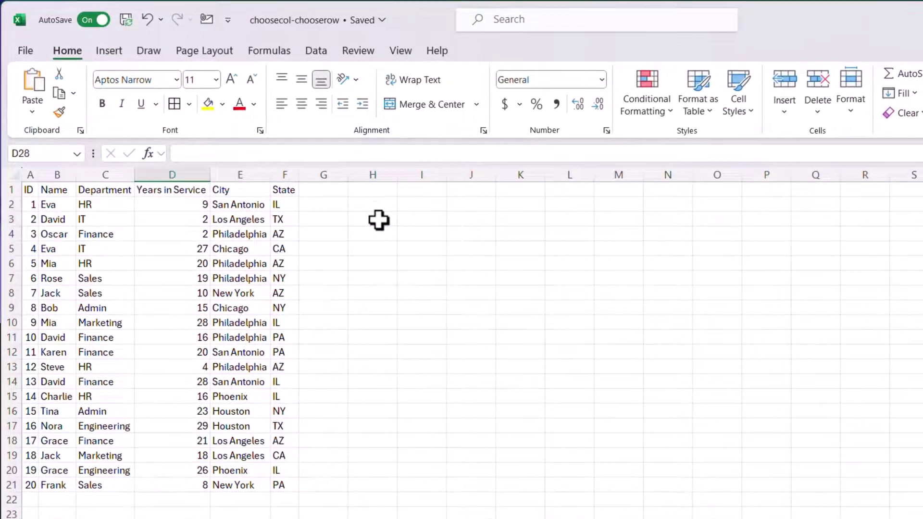
left_click(379, 220)
type("DF")
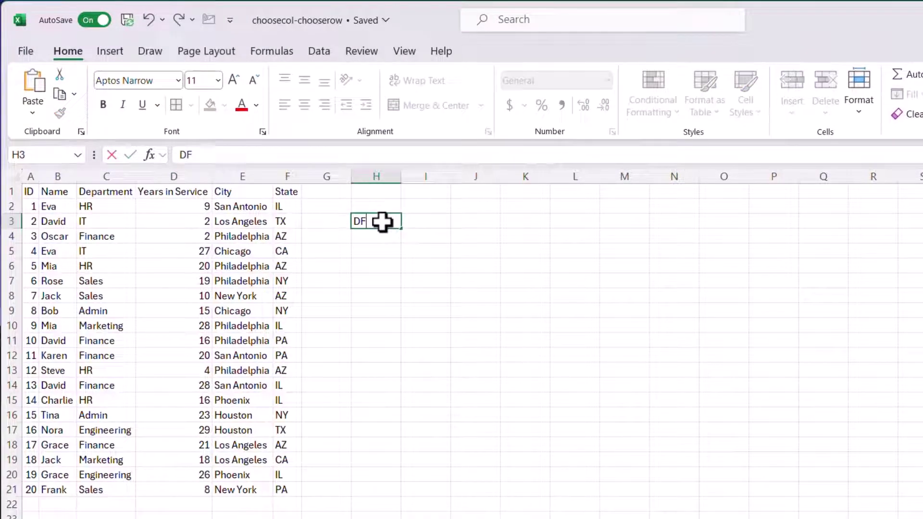
key("BackSpace")
key("BackSpace")
type("First")
key("Return")
type("Last")
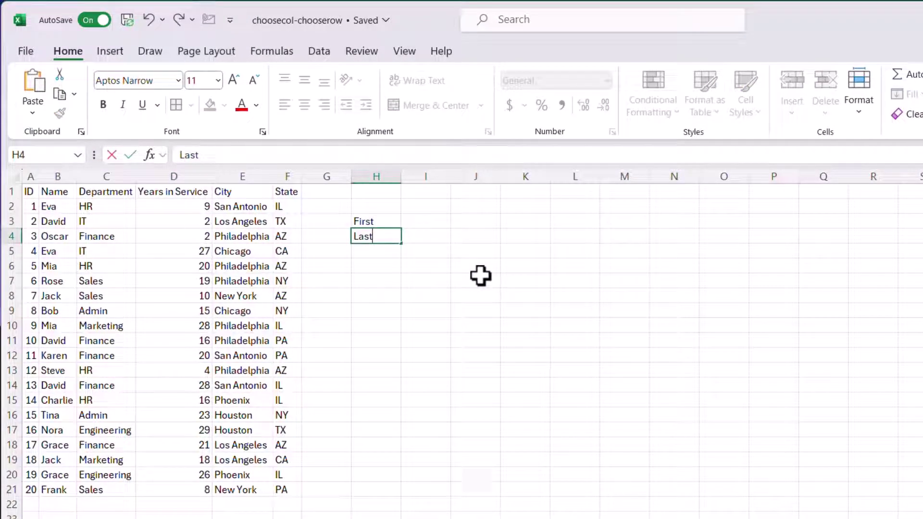
- Enter =CHOOSEROWS(A1:F21,1,2,-1) in I2 to spill the header, first and last rows
left_click(424, 207)
type("=")
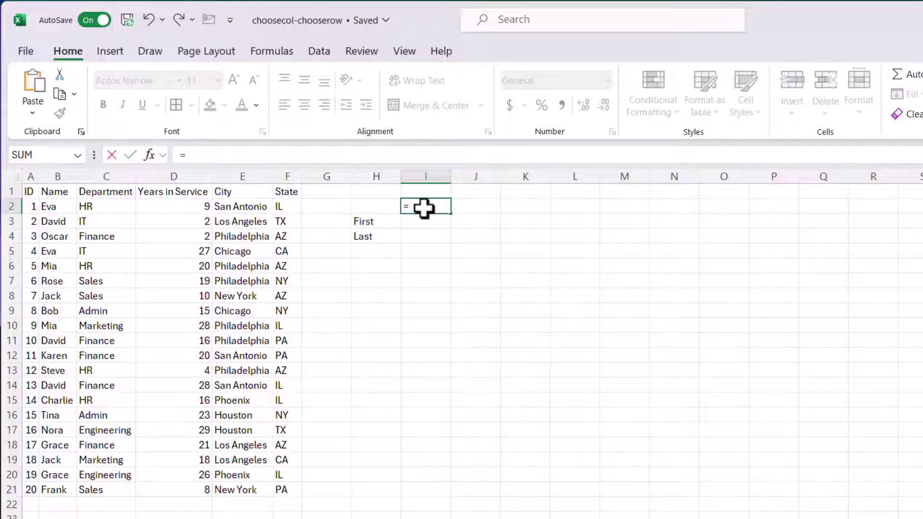
type("chooser")
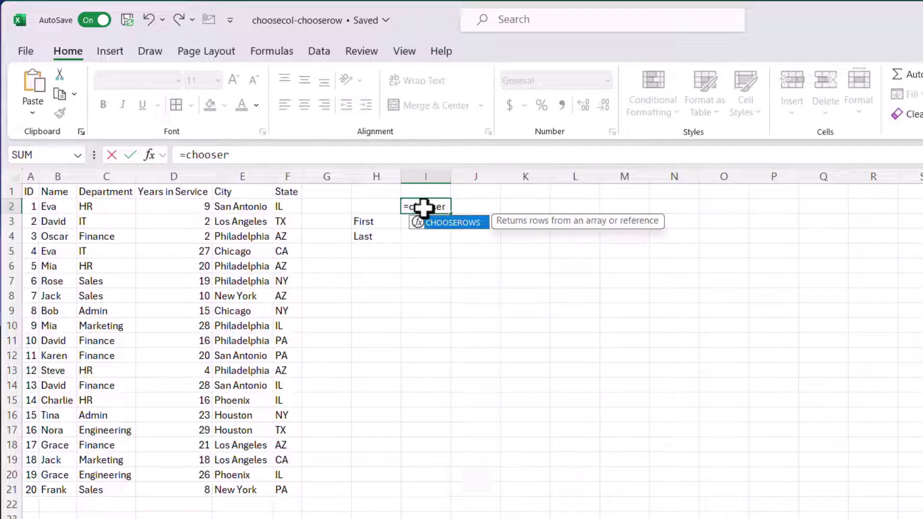
key("Tab")
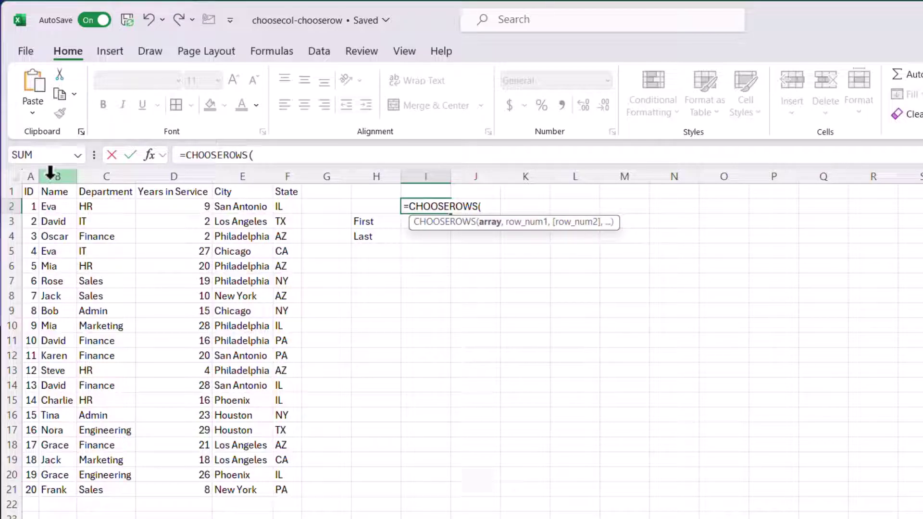
left_click_drag(29, 191, 277, 488)
type(",")
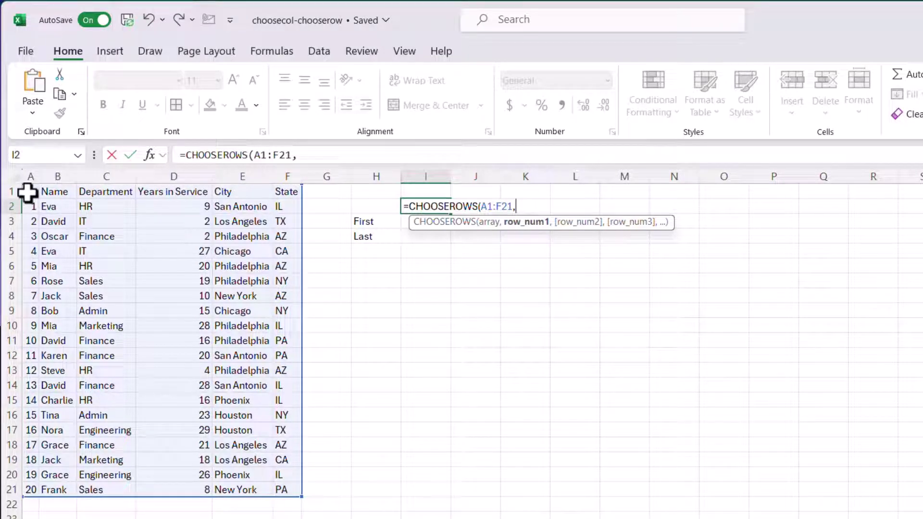
left_click(397, 155)
type("1")
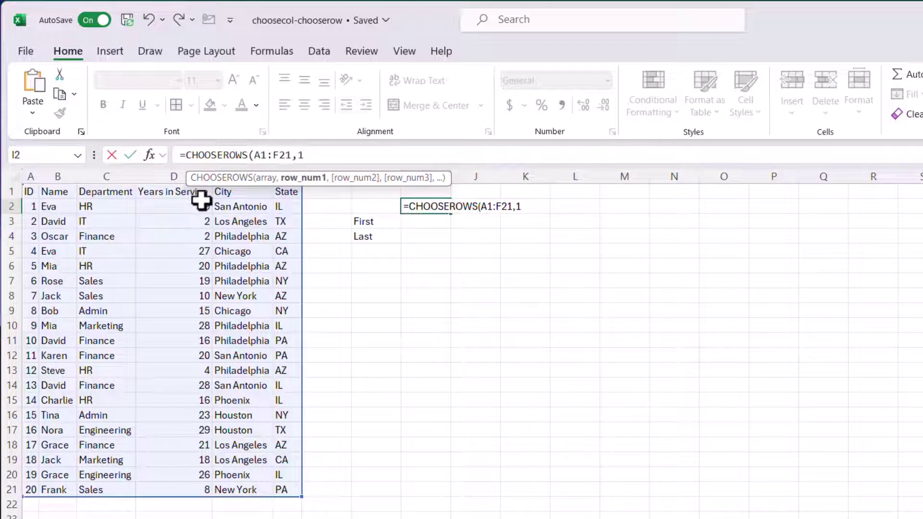
type(",")
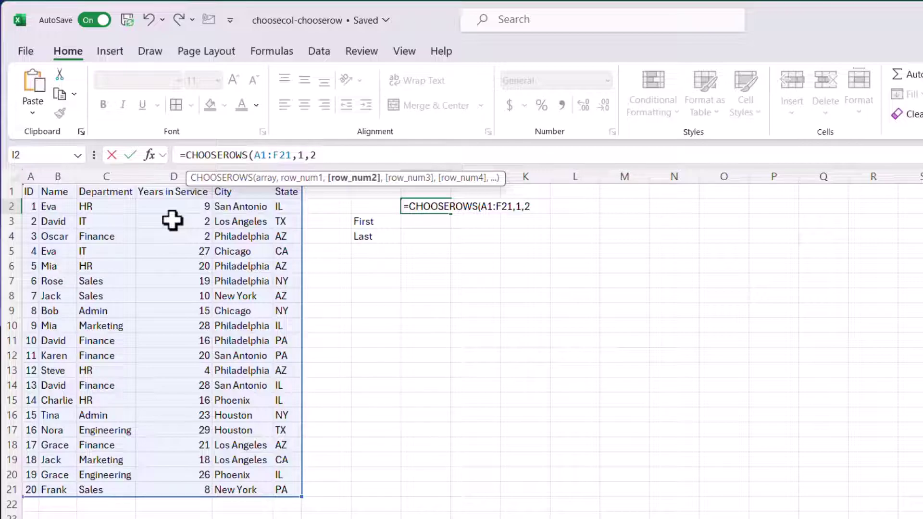
type("2,-1")
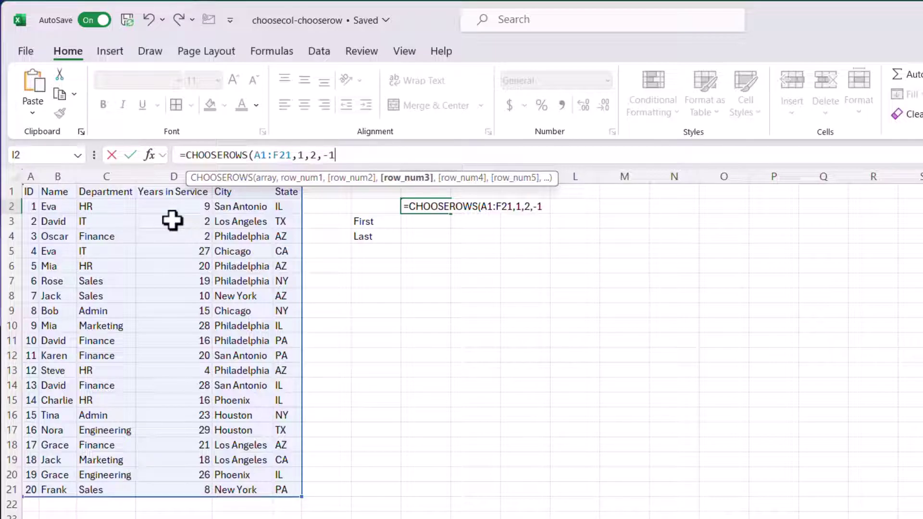
type(")")
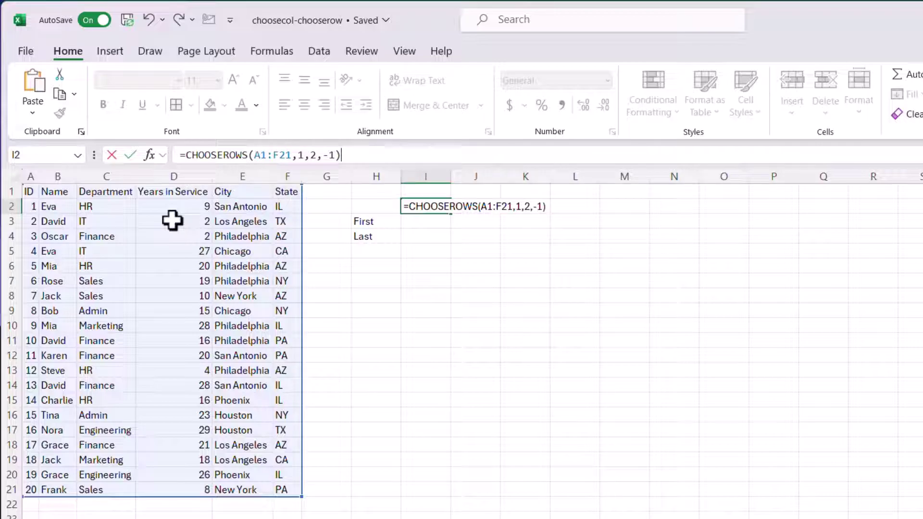
key("Return")
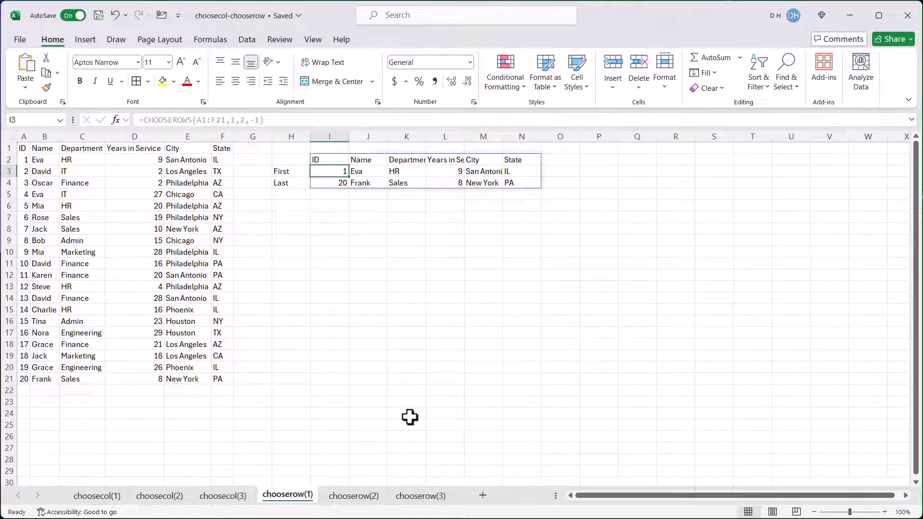
left_click(361, 497)
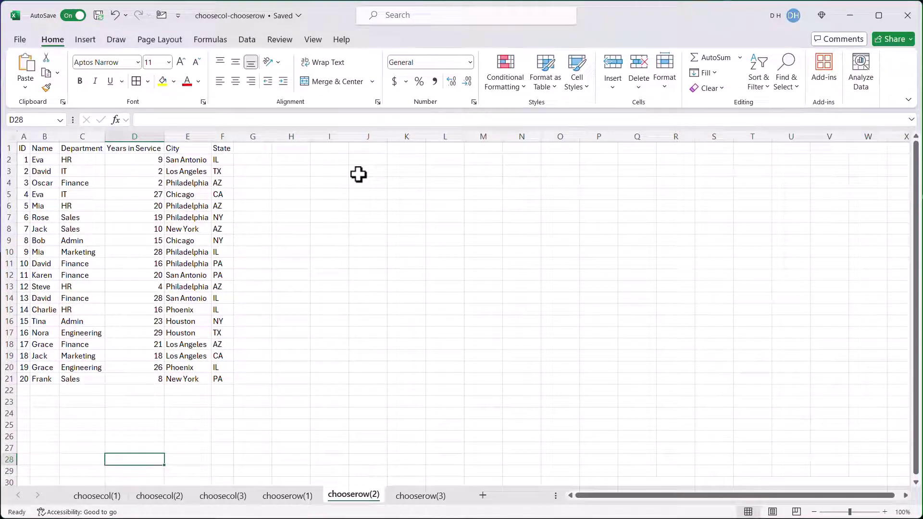
- In I1, start =CHOOSEROWS(A1:F21,1,RANDBETWEEN(2, for a random employee row
left_click(321, 150)
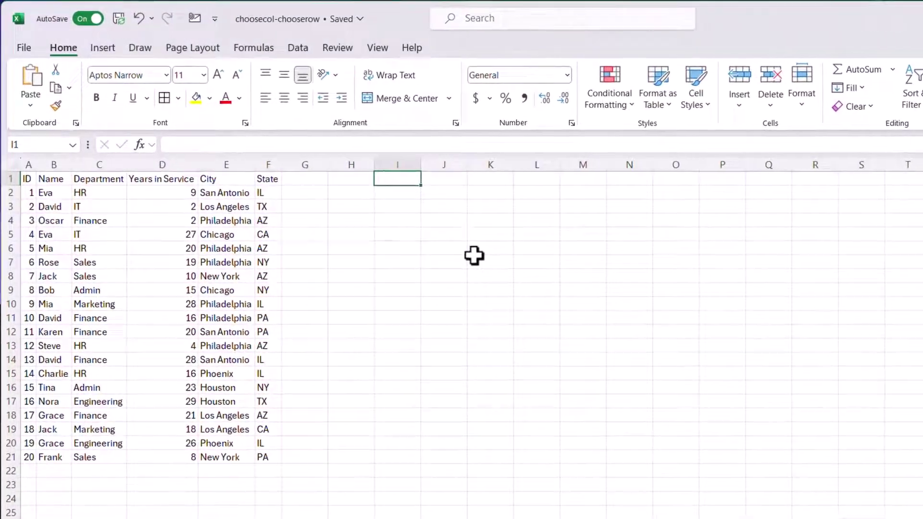
type("=chooser")
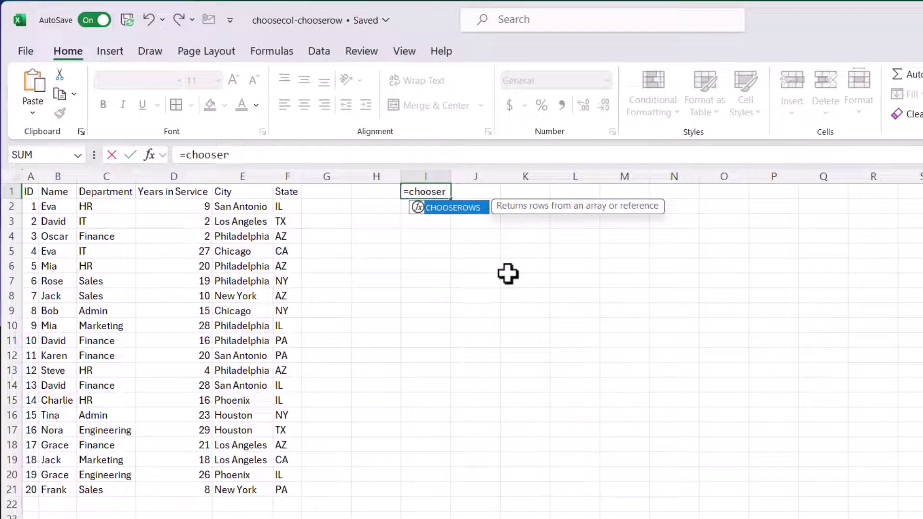
key("Tab")
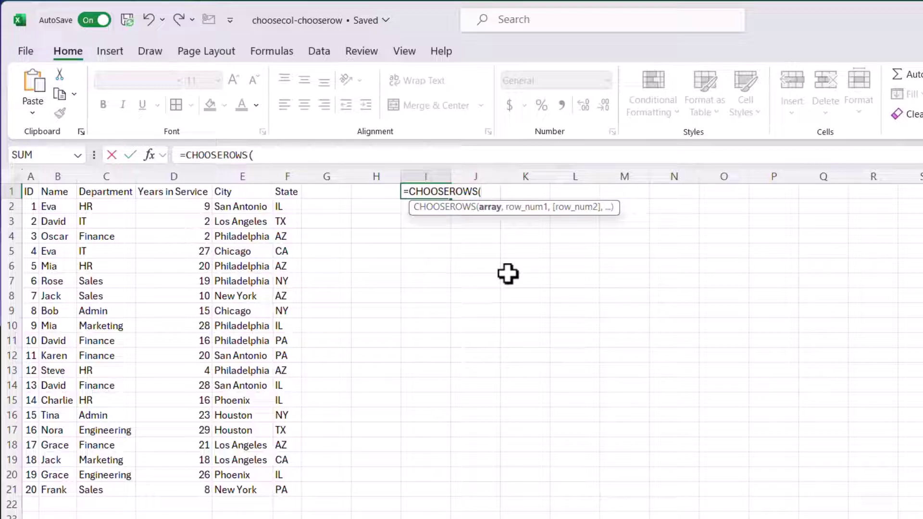
left_click_drag(27, 193, 293, 489)
type(",")
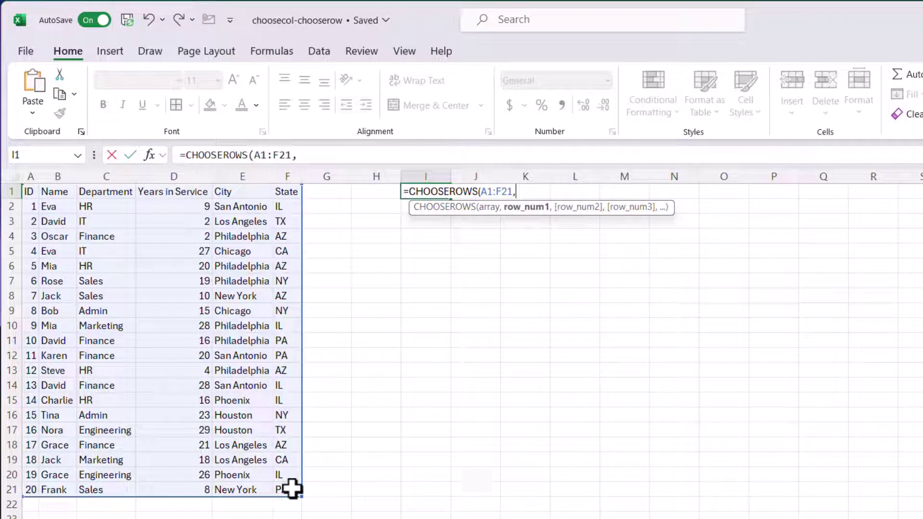
type("1,")
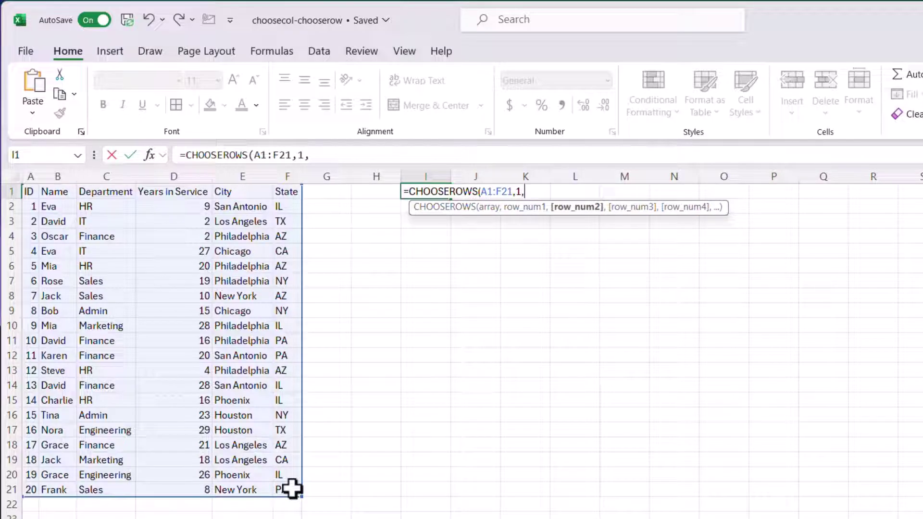
type("randb")
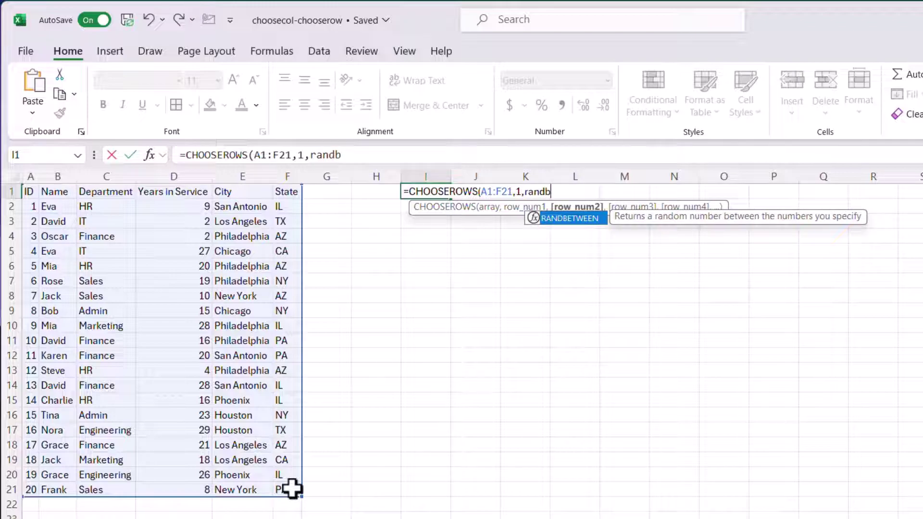
key("Tab")
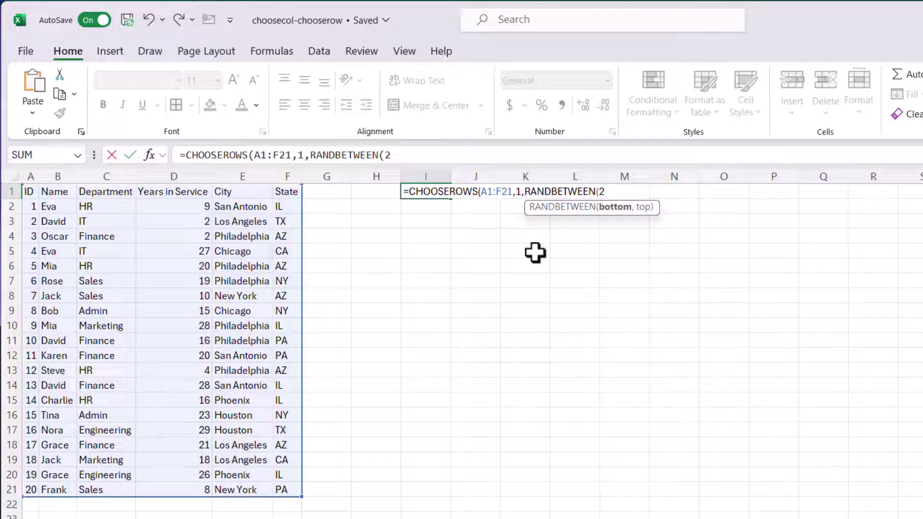
type("2,")
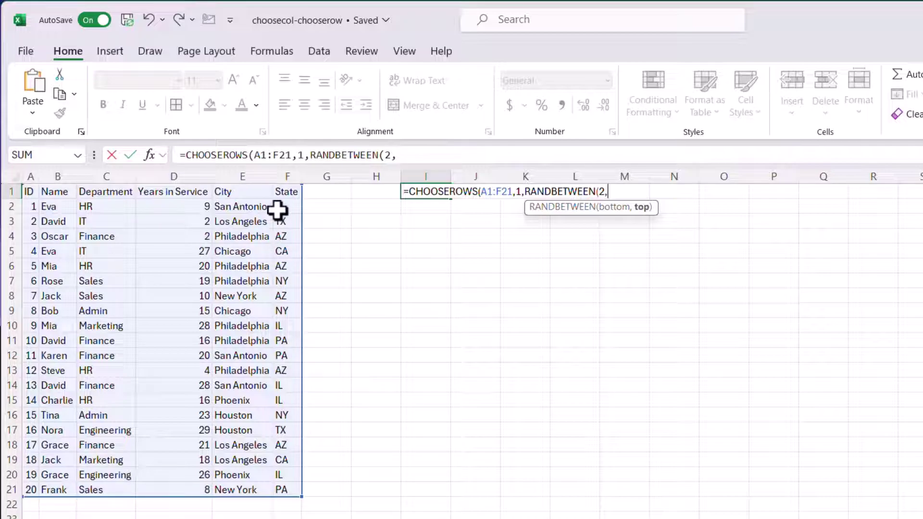
- Use COUNTA(A:A) as the RANDBETWEEN upper bound, close the brackets and commit
type("count")
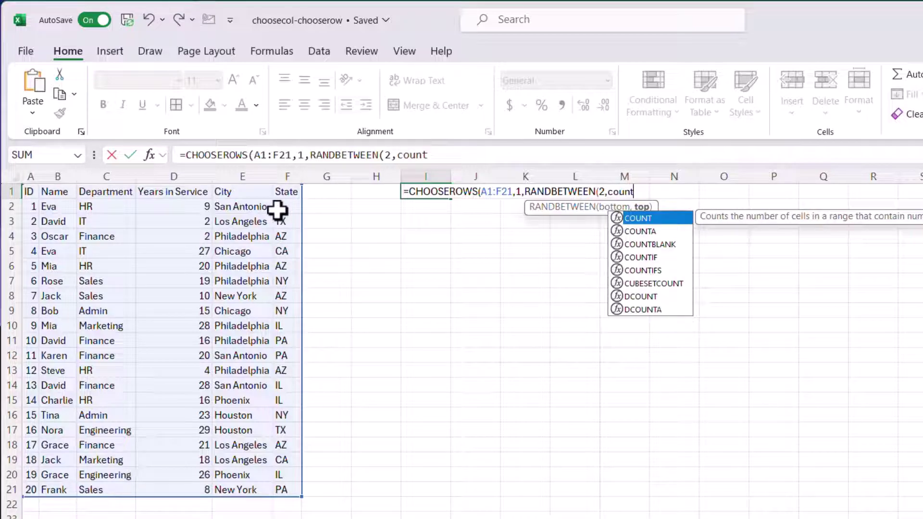
type("a")
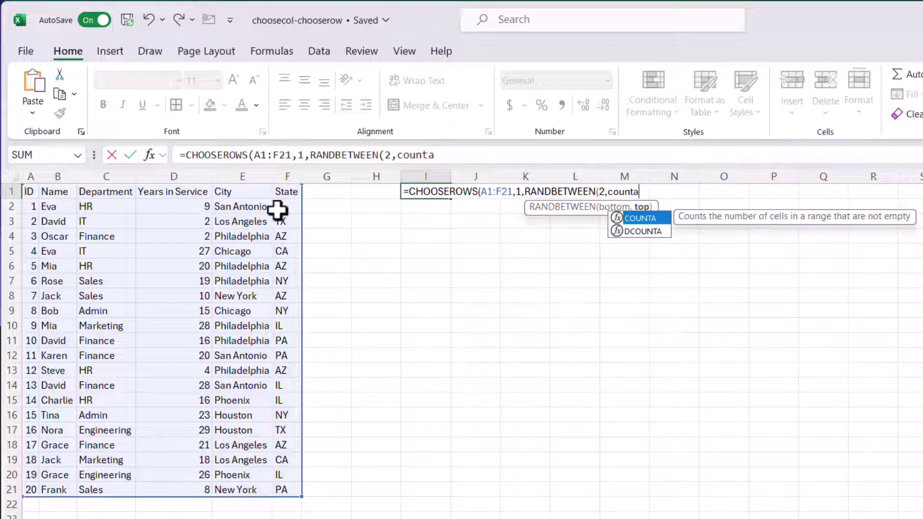
key("Tab")
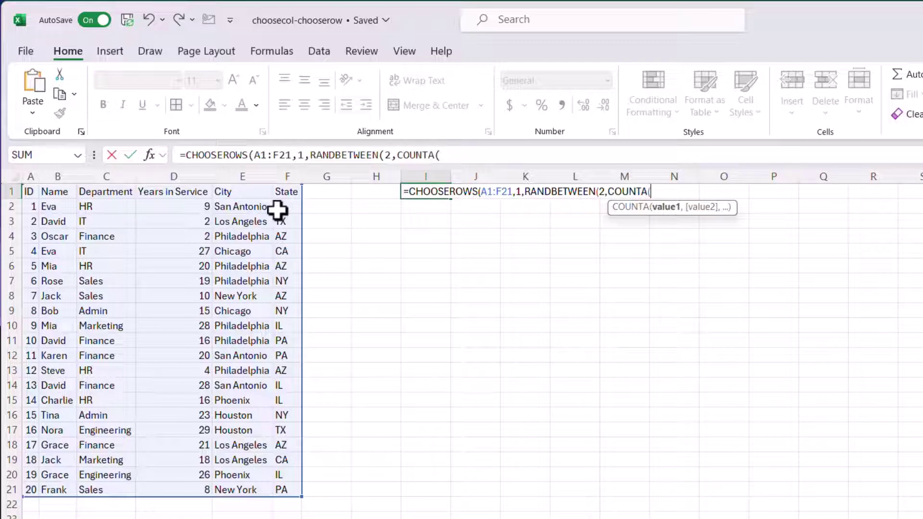
left_click(31, 176)
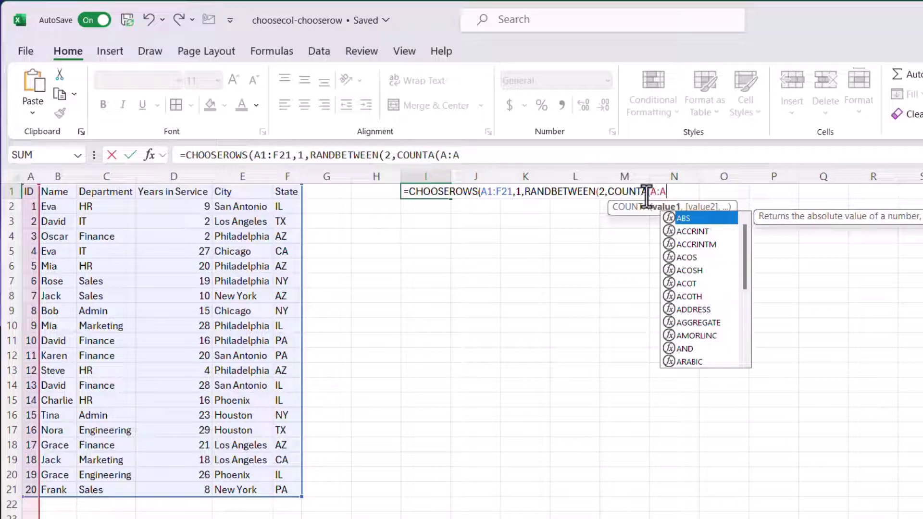
type(")")
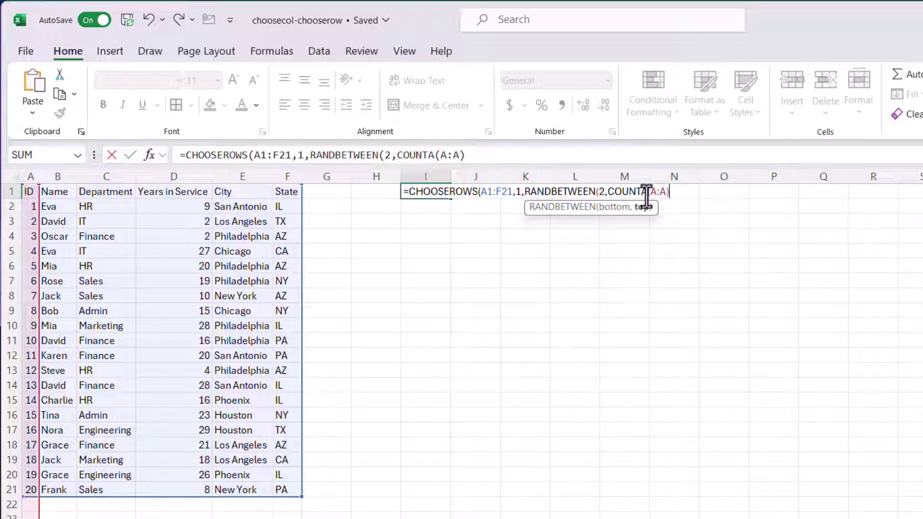
left_click_drag(608, 193, 664, 194)
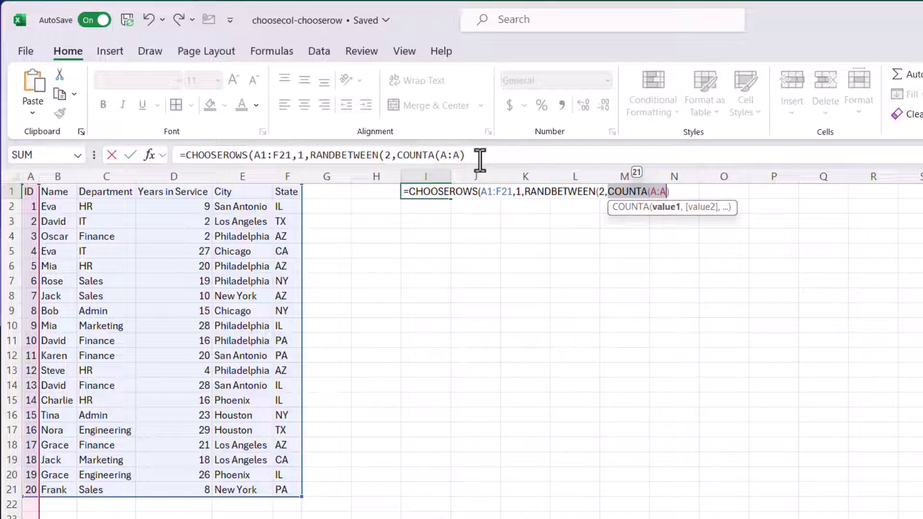
type("))")
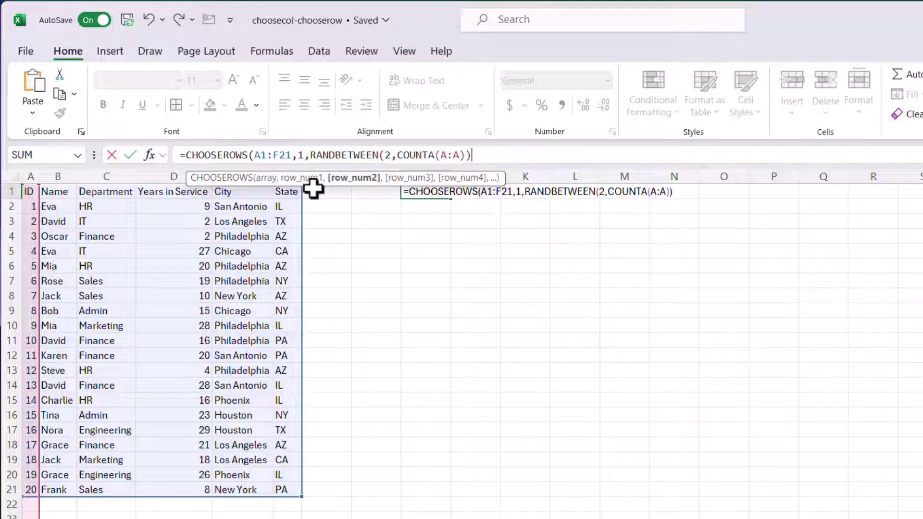
key("Return")
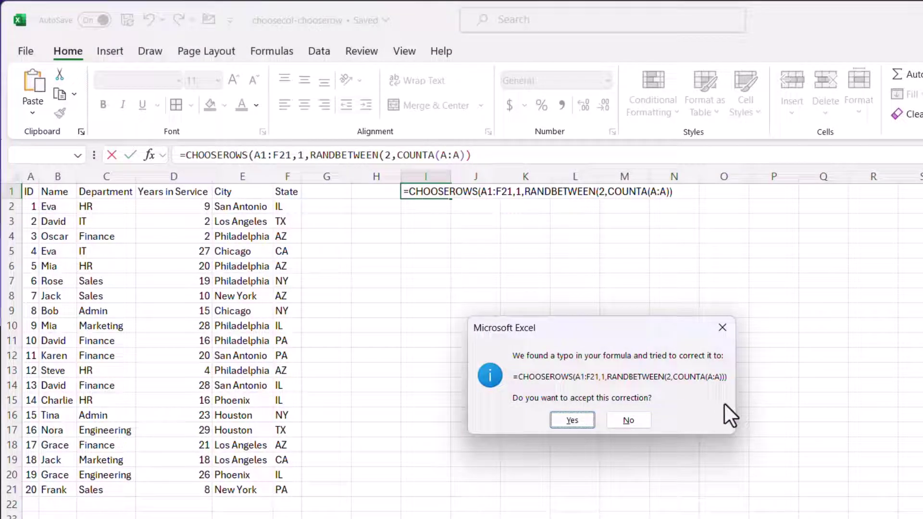
- Accept the corrected random-row formula and recalculate to draw a new employee row
left_click(564, 420)
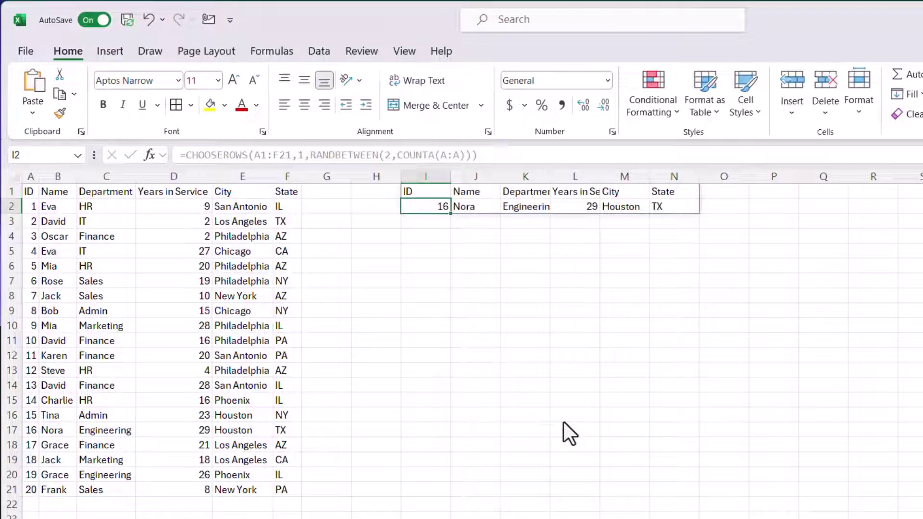
left_click(856, 318)
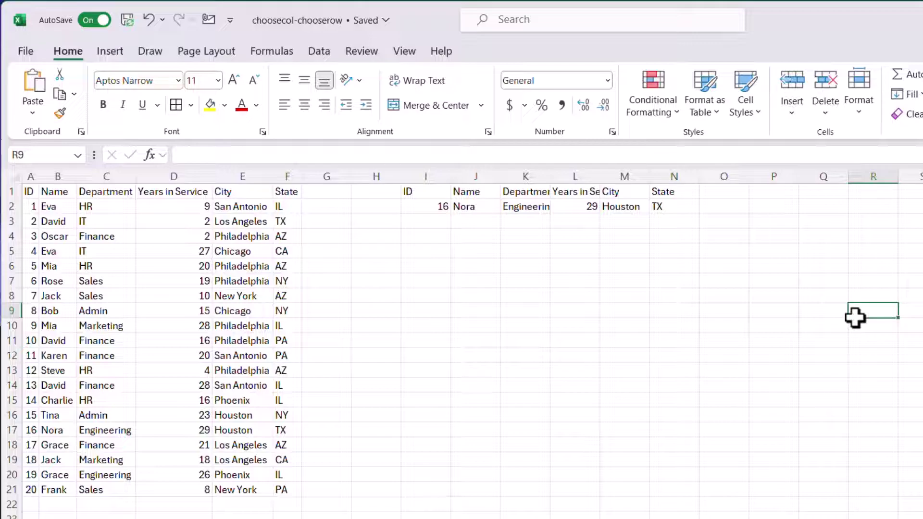
key("Delete")
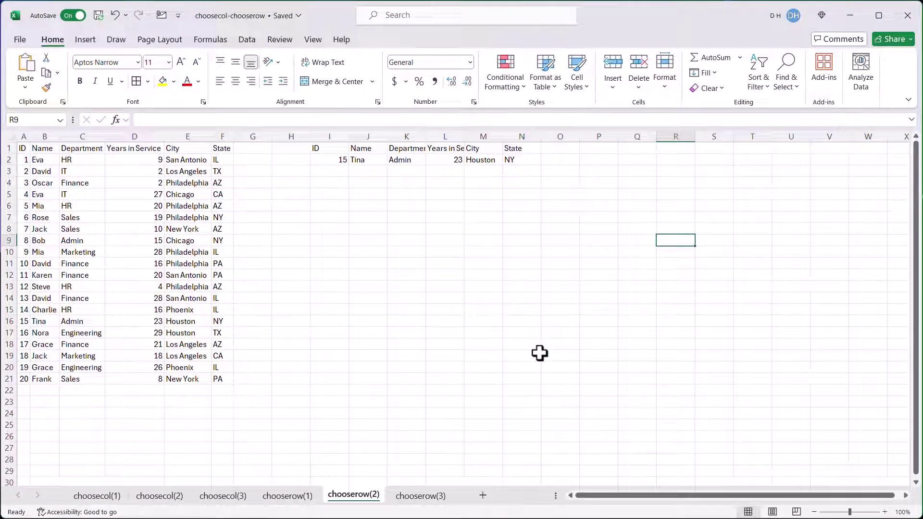
- On the chooserow(3) sheet, type the label 'Emp ID' in I3
left_click(357, 505)
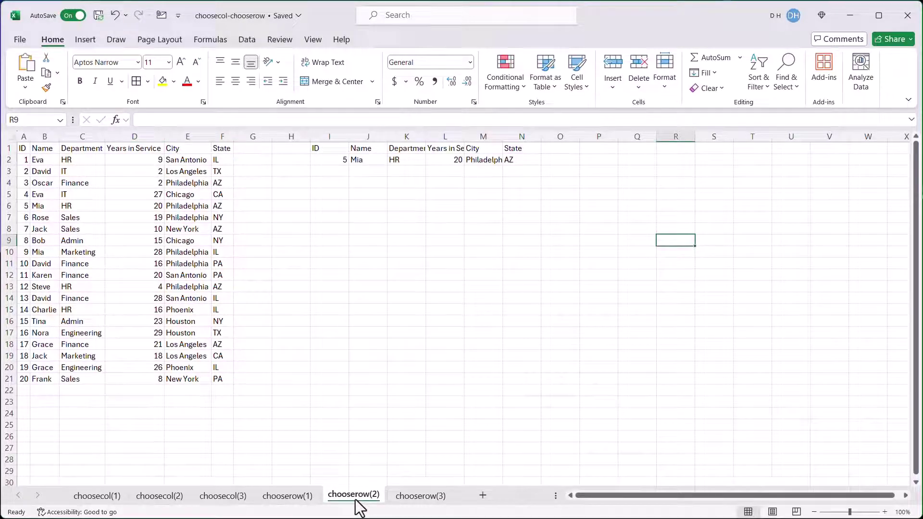
left_click(406, 502)
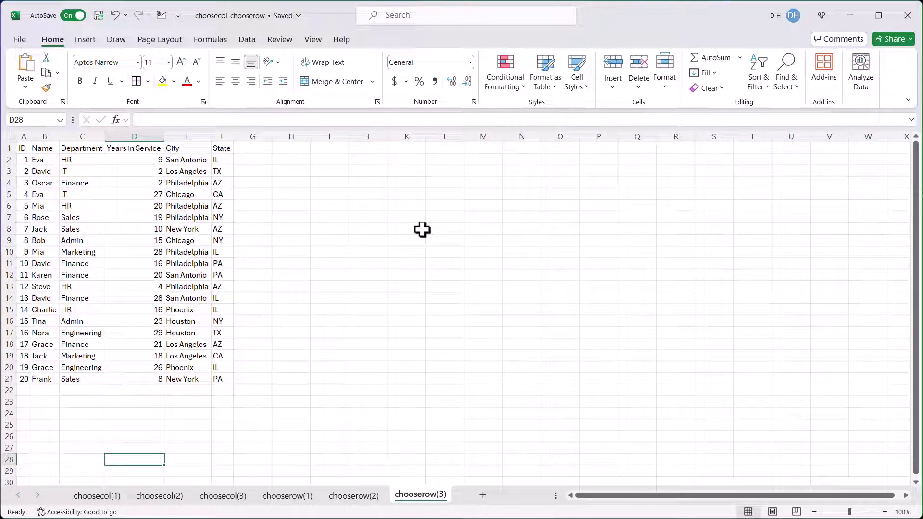
left_click(324, 173)
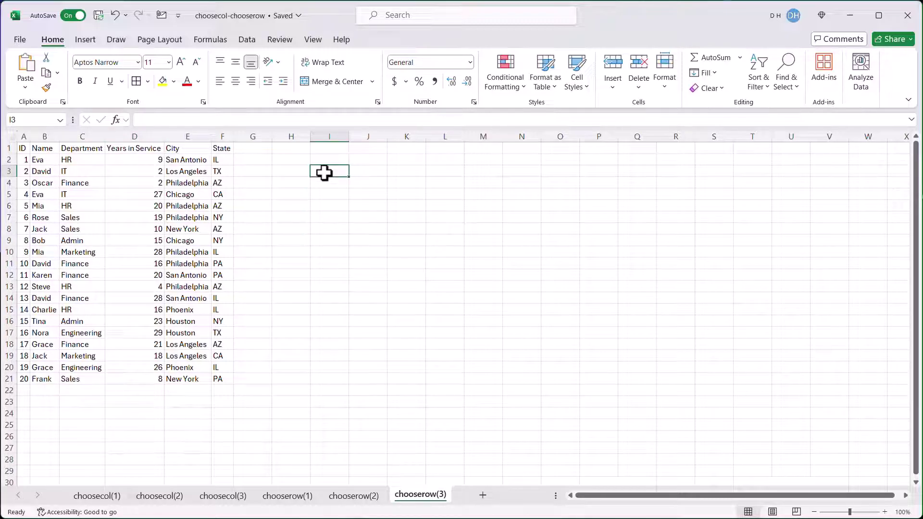
double_click(325, 172)
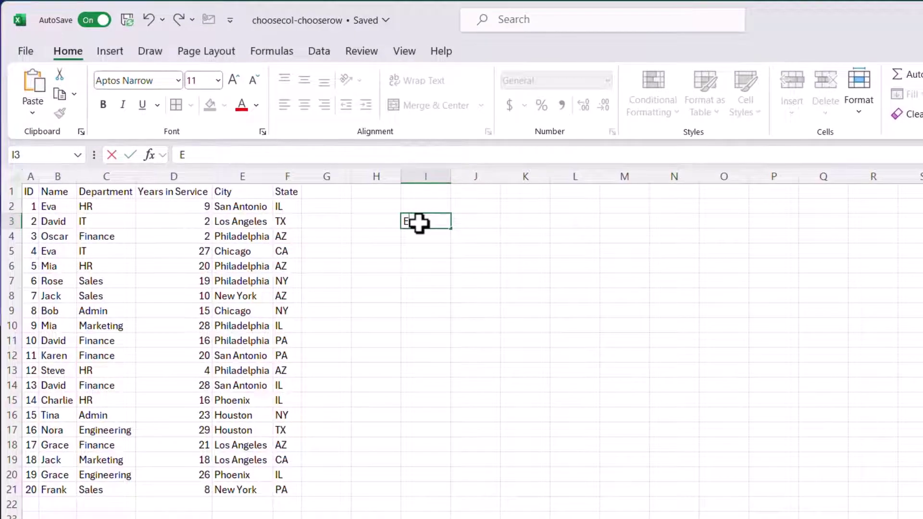
type("Emp ID")
key("Return")
- Put All Borders on I3:J3 and give I3 an orange cell style
left_click_drag(420, 223, 442, 221)
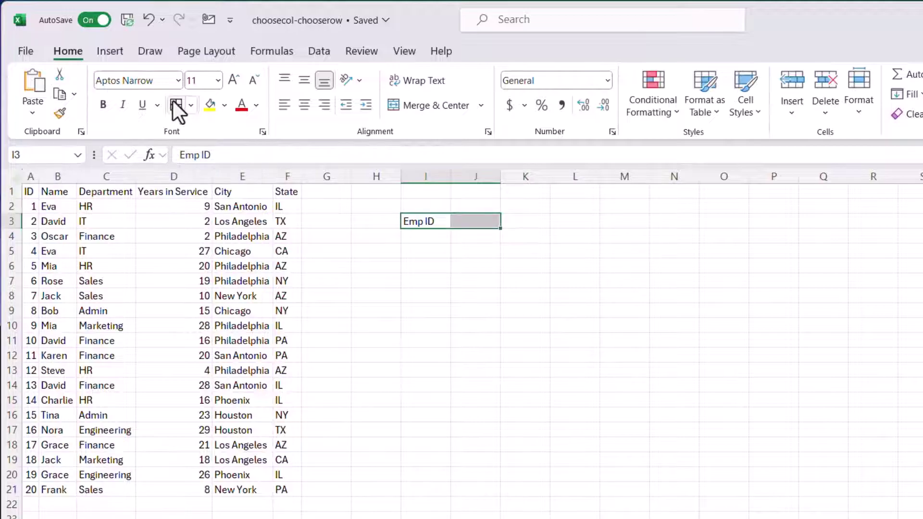
left_click(177, 103)
left_click(438, 312)
left_click(427, 222)
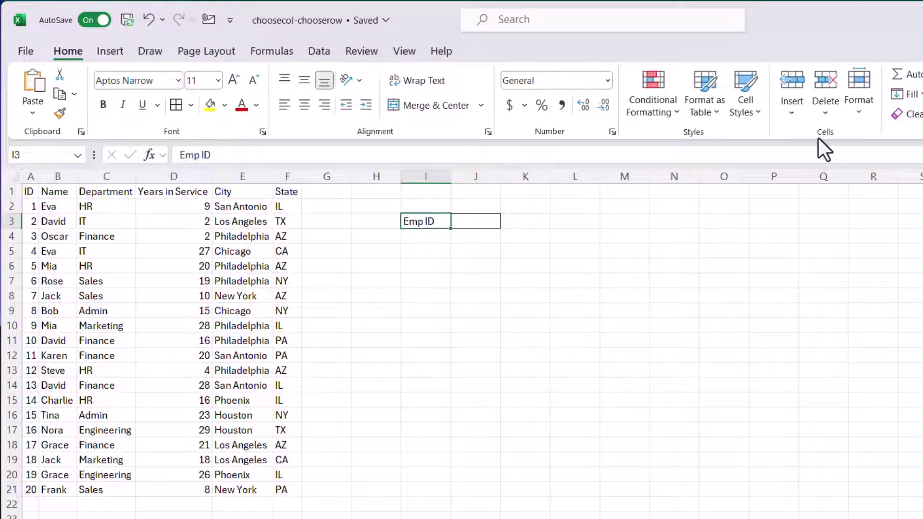
left_click(755, 112)
left_click(713, 204)
left_click(447, 270)
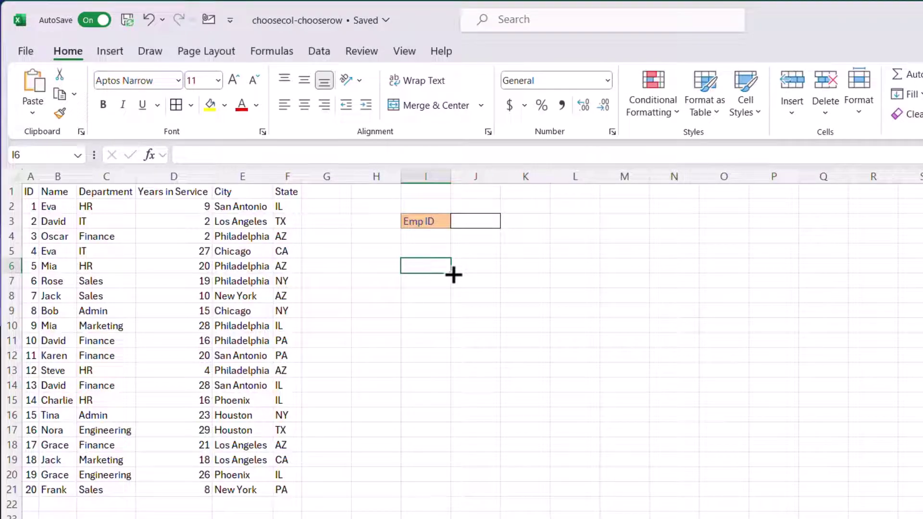
- Build =CHOOSEROWS(A1:F21,1,MATCH(J3,A1:A21,0)) in I6 to fetch the row matching J3's Emp ID
type("=chooser")
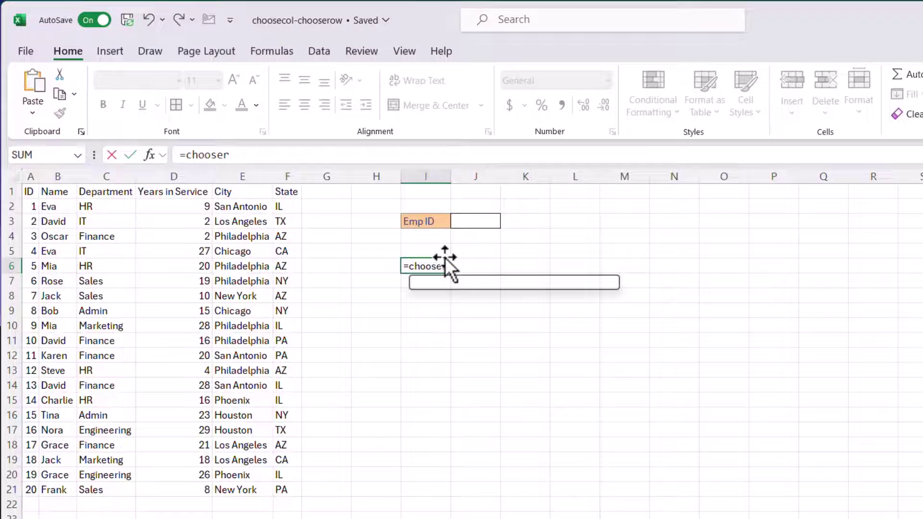
key("Tab")
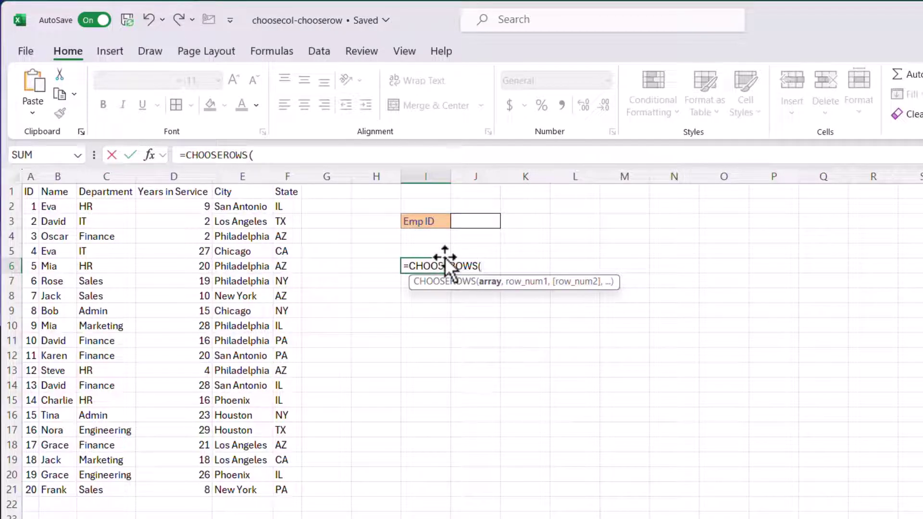
left_click_drag(25, 189, 281, 485)
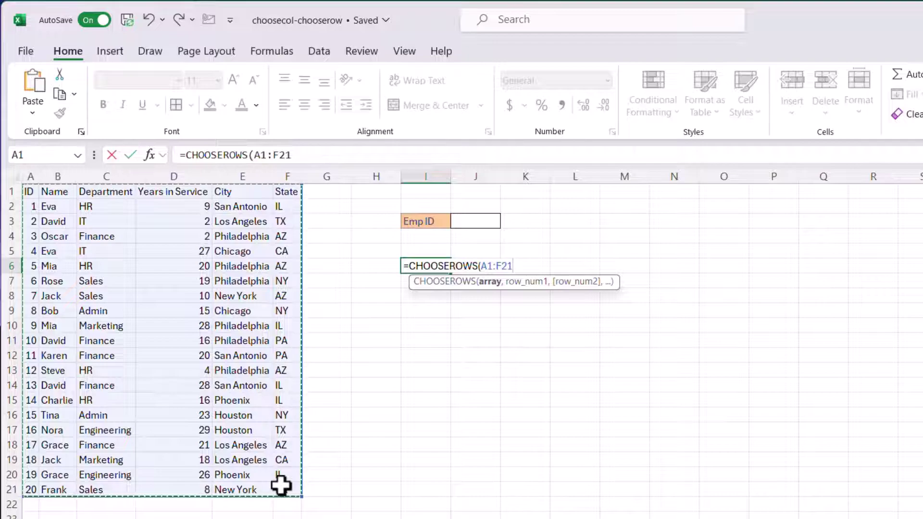
type(",1")
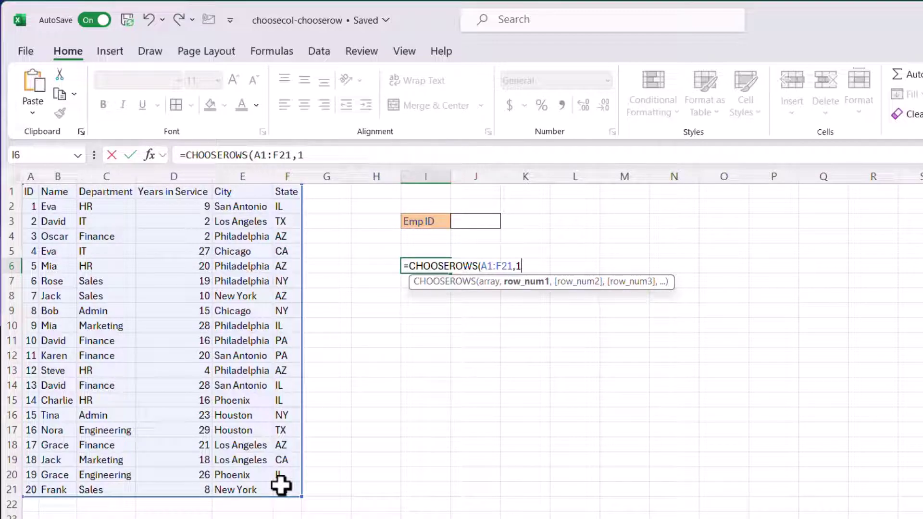
type(",")
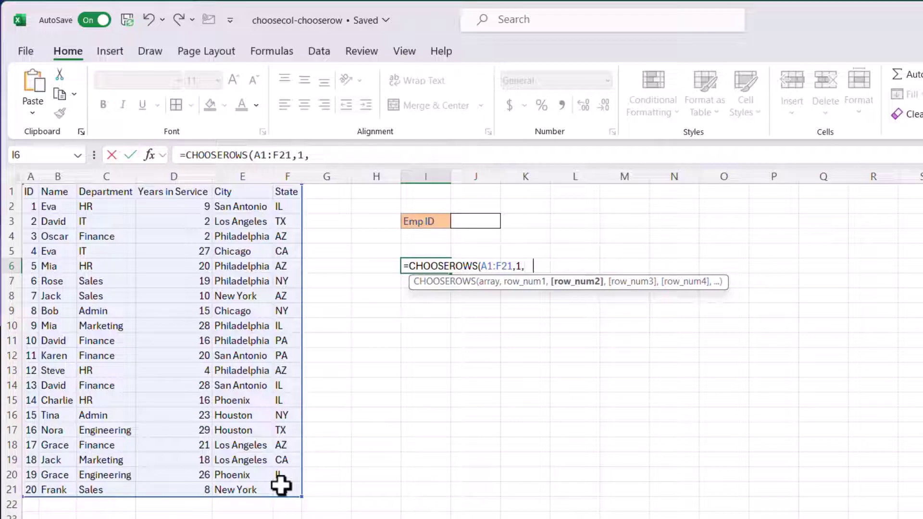
type("match")
key("Tab")
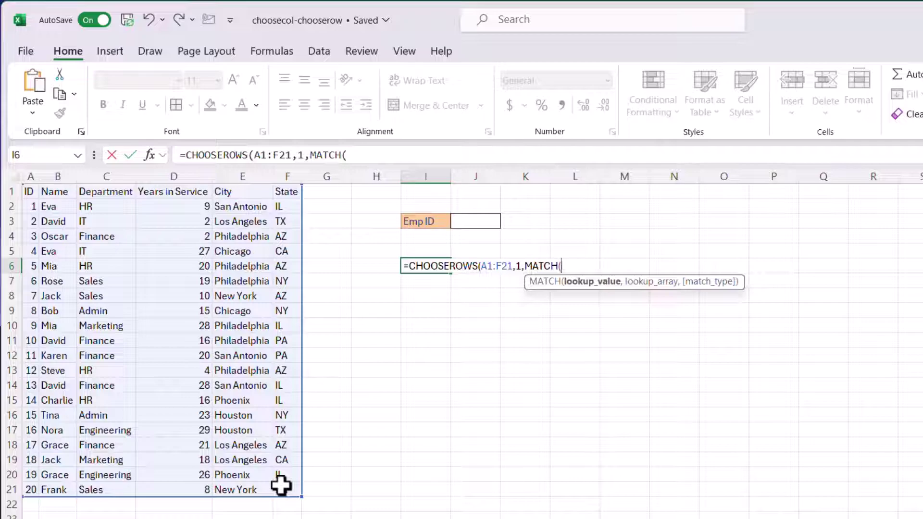
left_click(496, 223)
type(",")
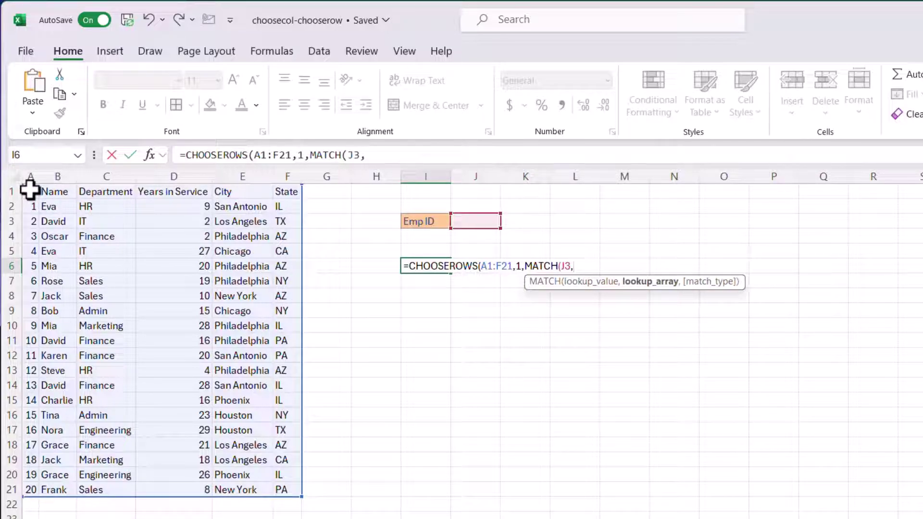
left_click_drag(29, 191, 32, 490)
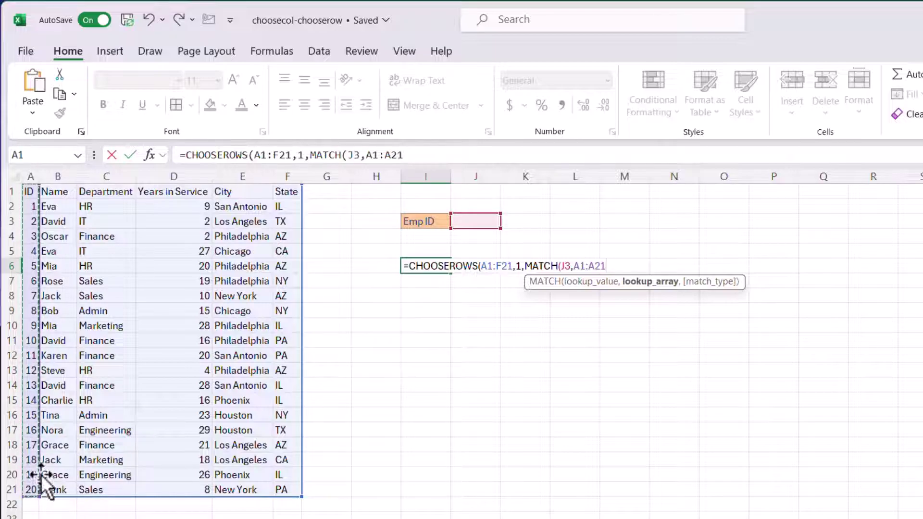
left_click(409, 157)
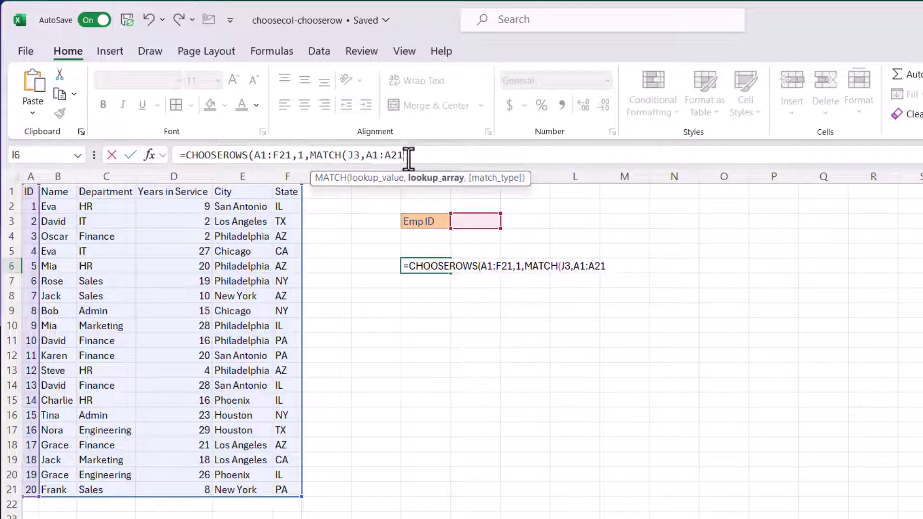
type(",")
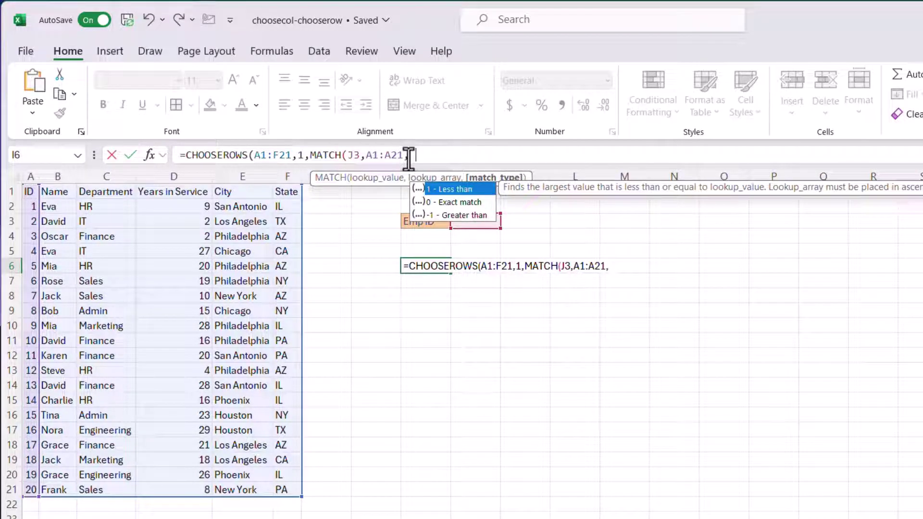
type("0)")
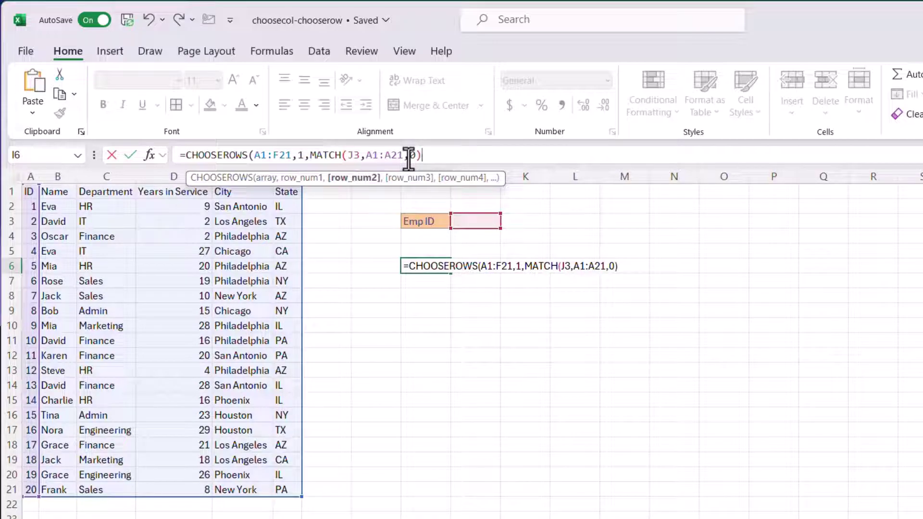
type(")")
- Commit the I6 lookup, test it with Emp ID 10, then set J3 to 16
key("Return")
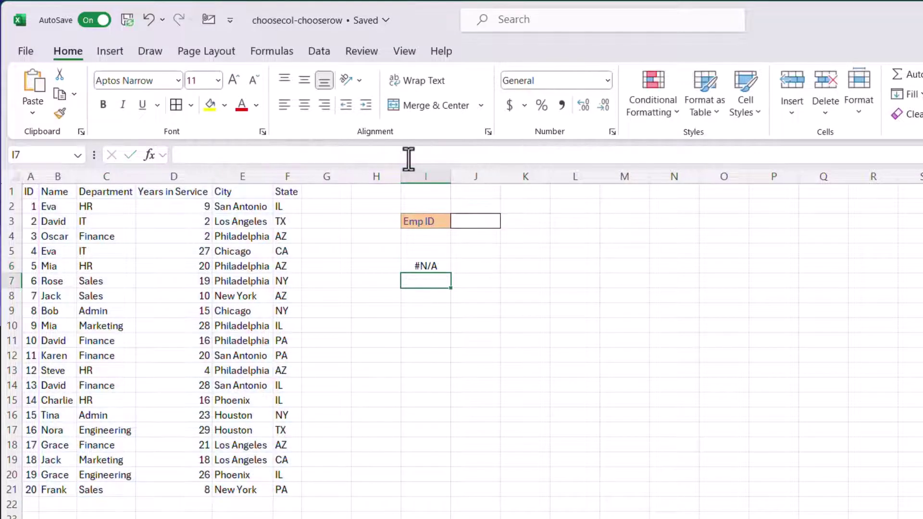
left_click(435, 266)
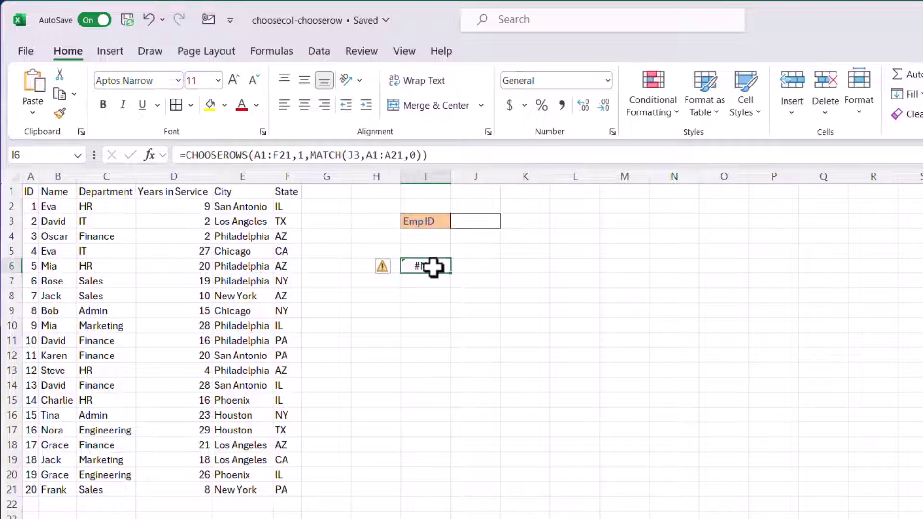
left_click(468, 220)
type("10")
key("Return")
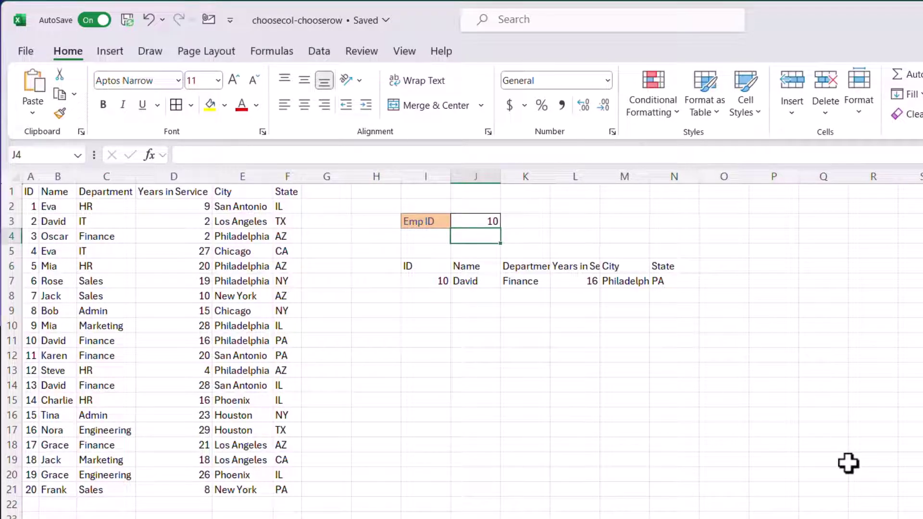
left_click(476, 221)
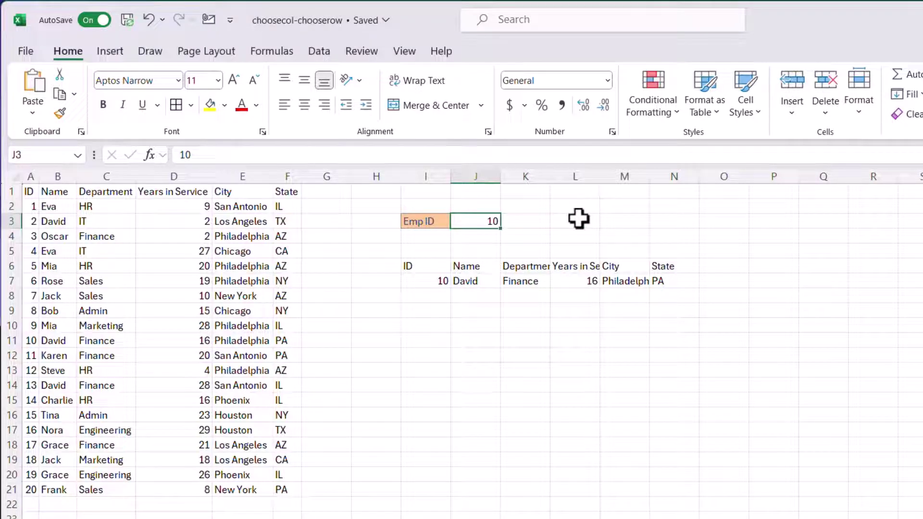
type("16")
key("Return")
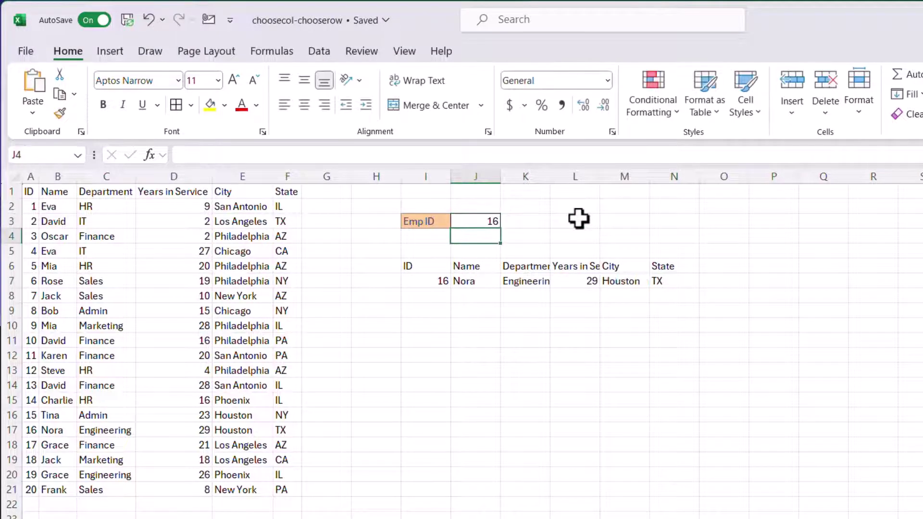